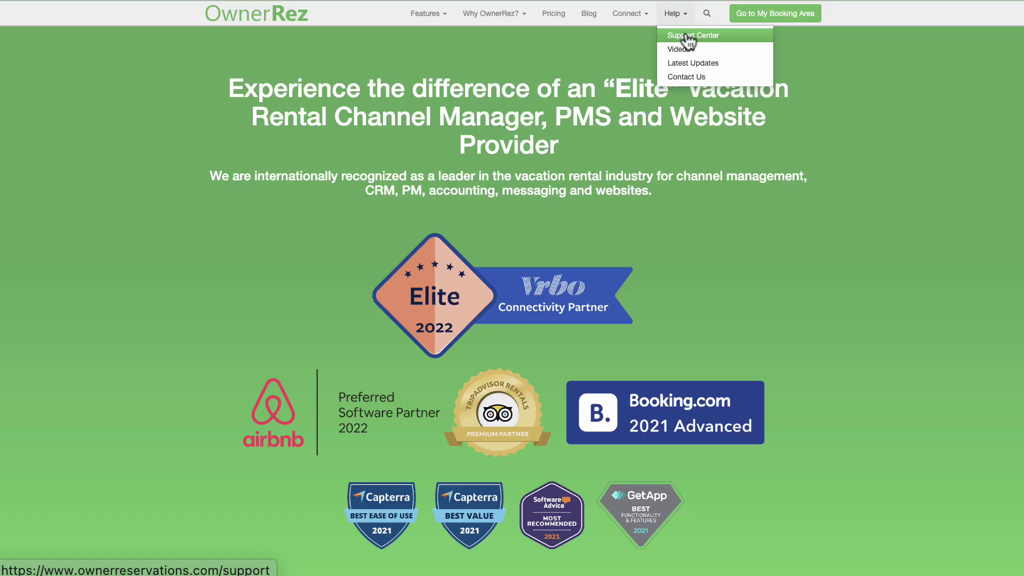
Open the Setup Checklist article from the Support Center and scroll down to its numbered setup steps
left_click(689, 37)
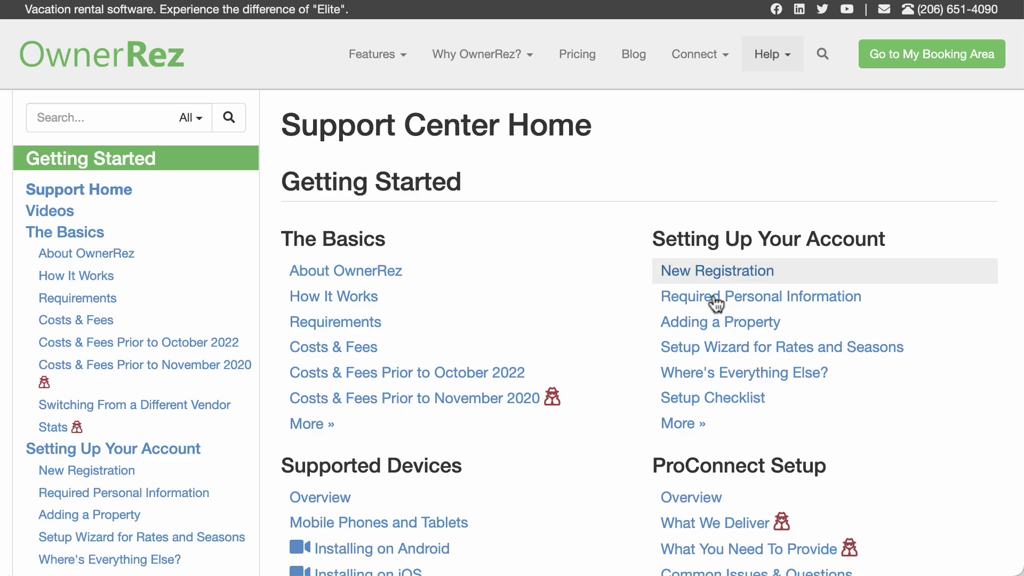
left_click(714, 398)
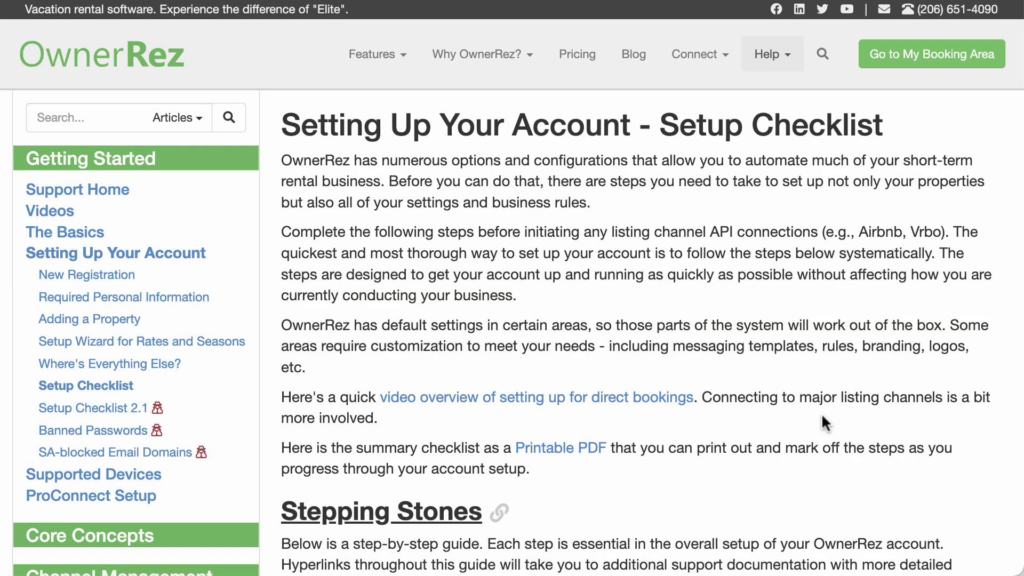
scroll(813, 448, "down", 8)
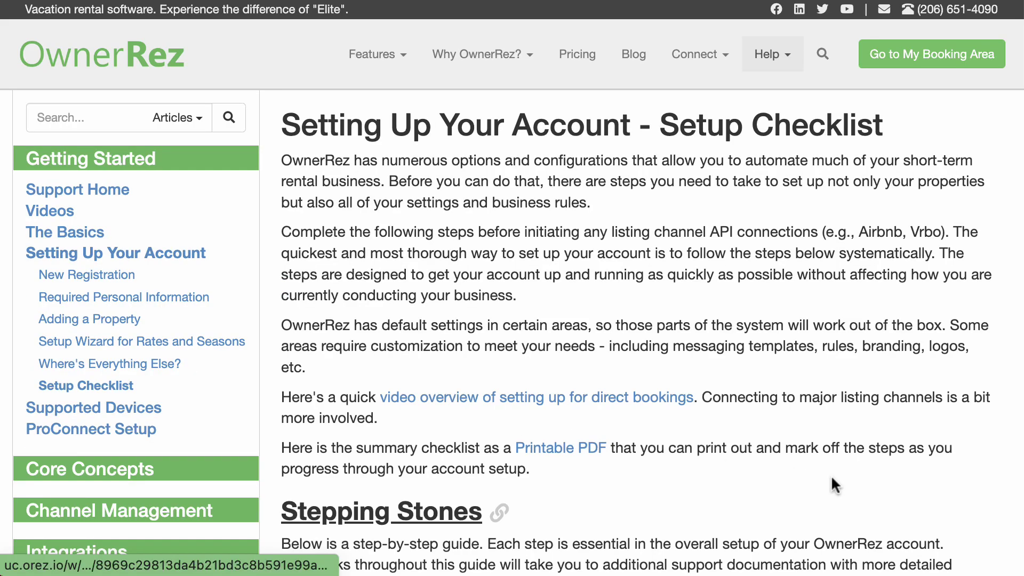
Scroll to the checklist's 1) Listing Content part and highlight its list of sections
scroll(977, 499, "down", 15)
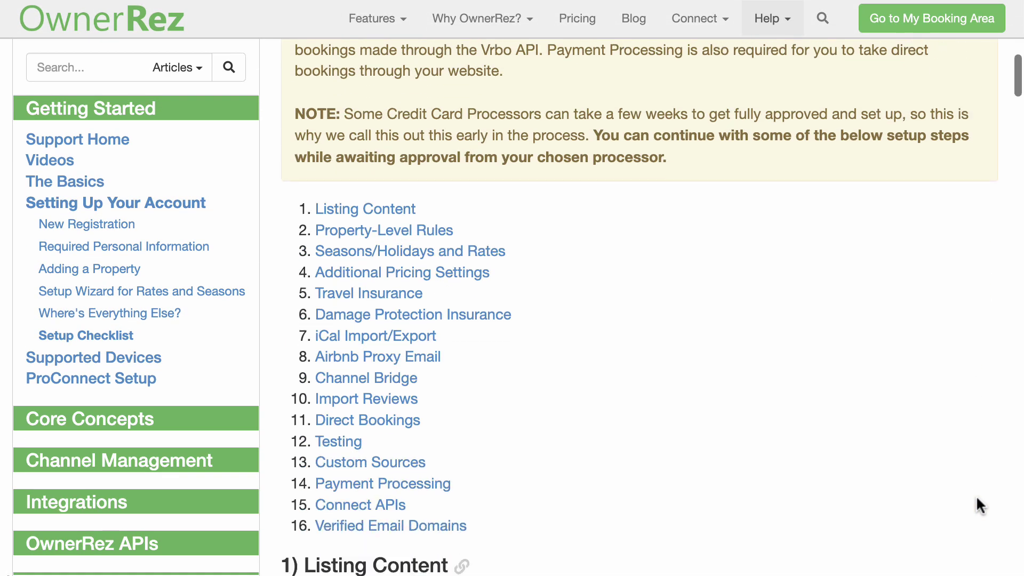
scroll(976, 495, "down", 6)
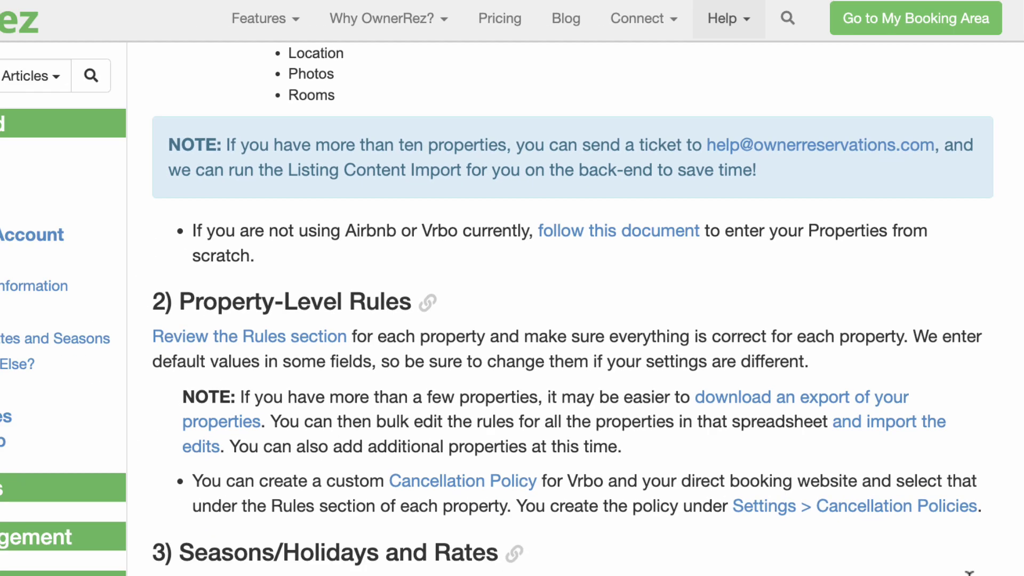
scroll(978, 499, "up", 5)
scroll(978, 499, "up", 1)
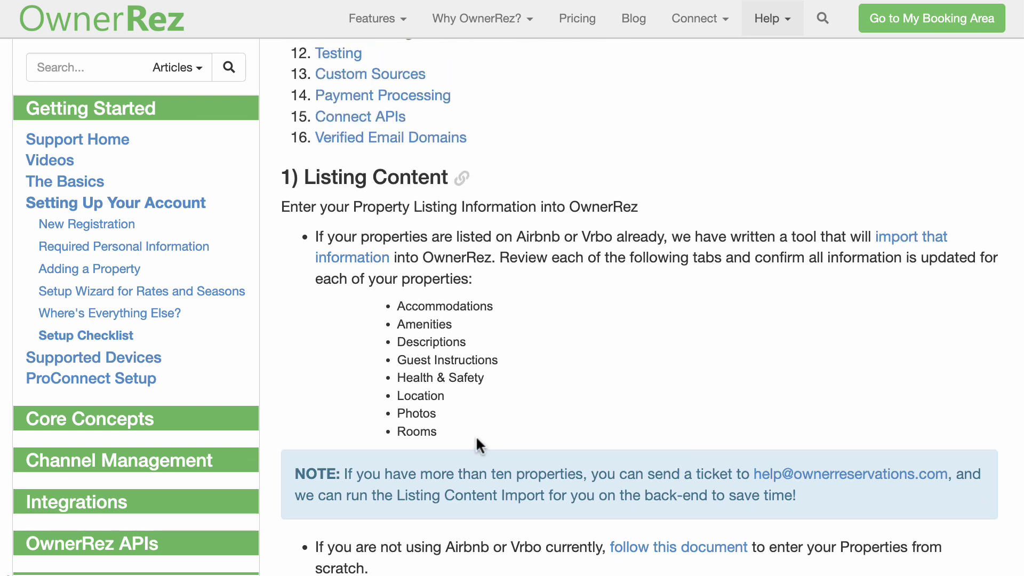
left_click_drag(470, 439, 393, 310)
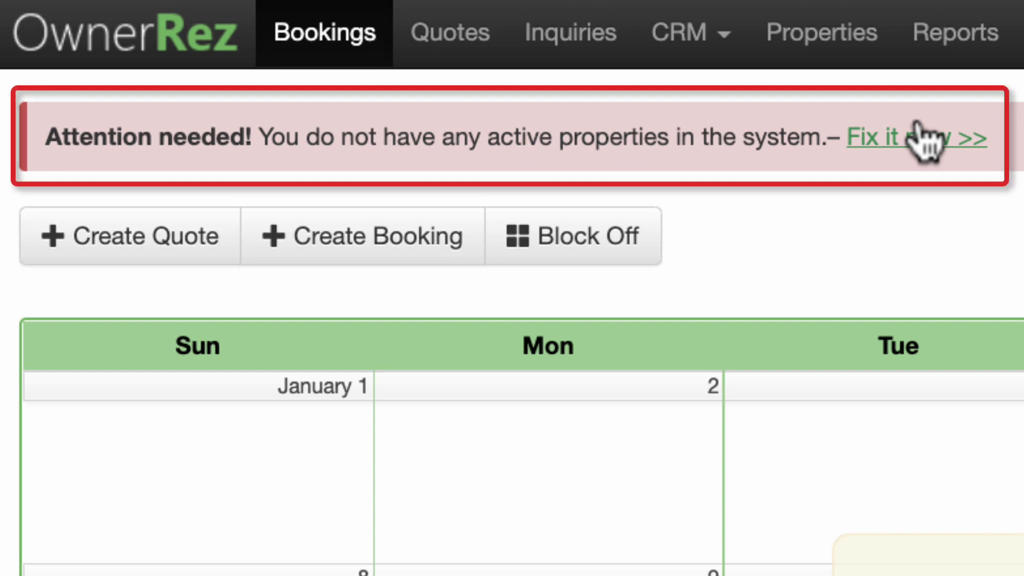
Start a new single property via Properties > Add Properties > One Property
left_click(844, 41)
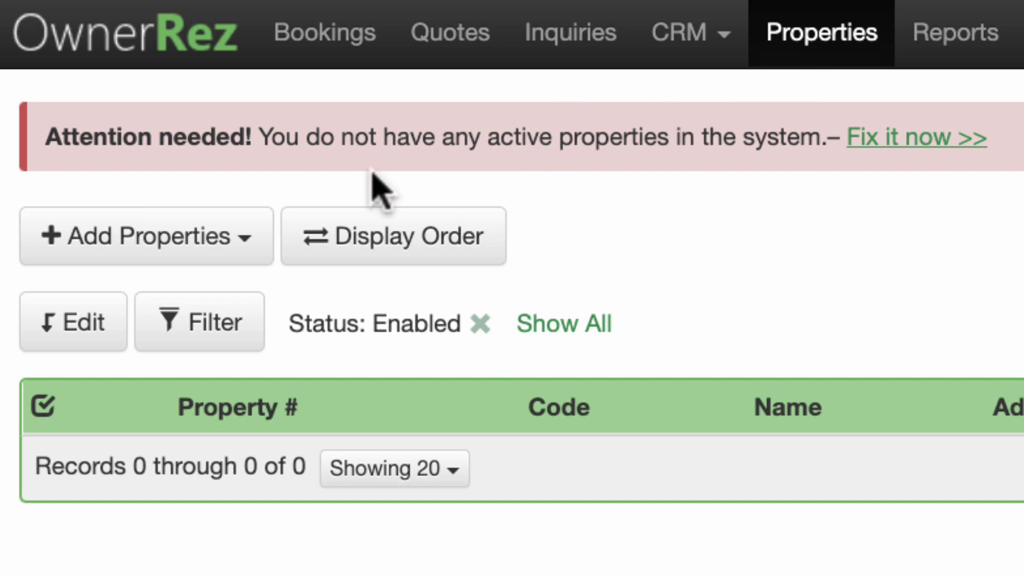
left_click(245, 238)
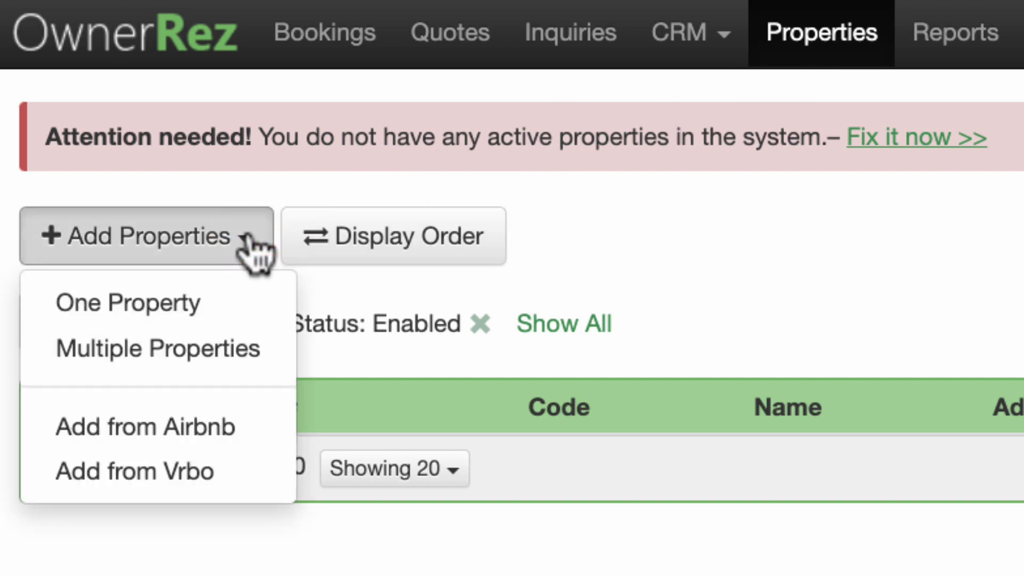
left_click(247, 300)
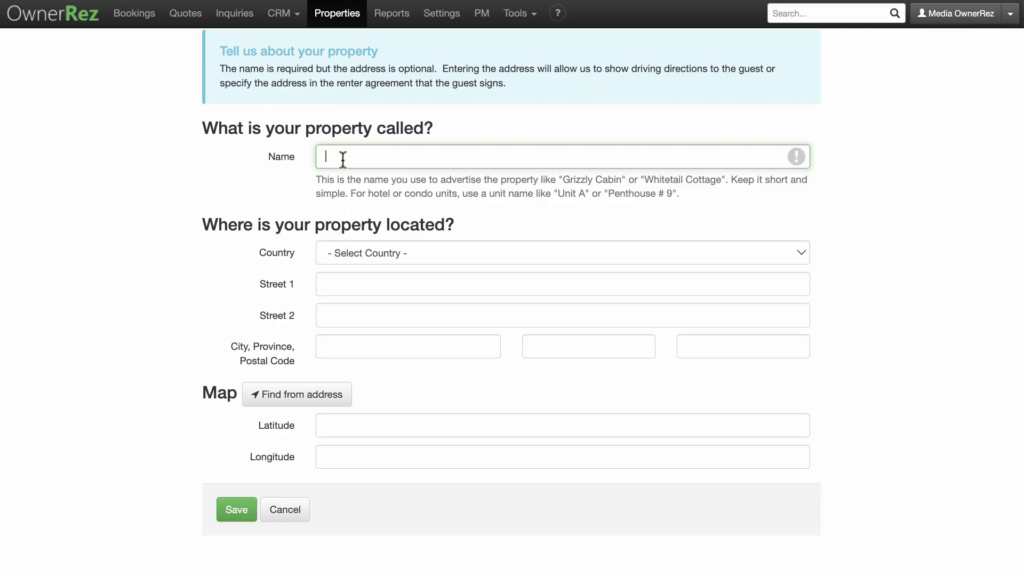
Save Sunset View House at 1111 Main, San Diego 92130, United States, with coordinates from the address
type("Sunset View House")
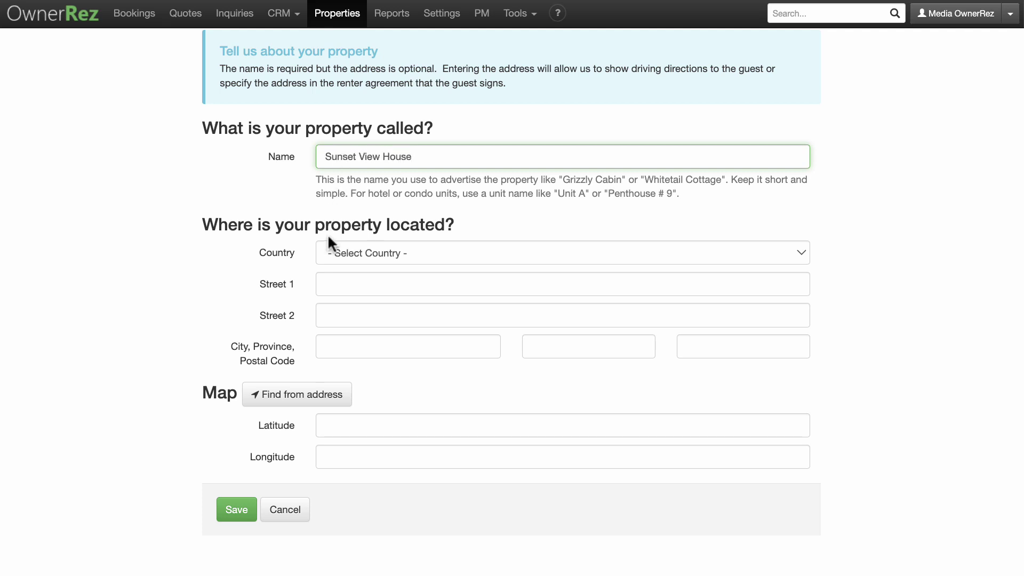
left_click(370, 255)
left_click(375, 271)
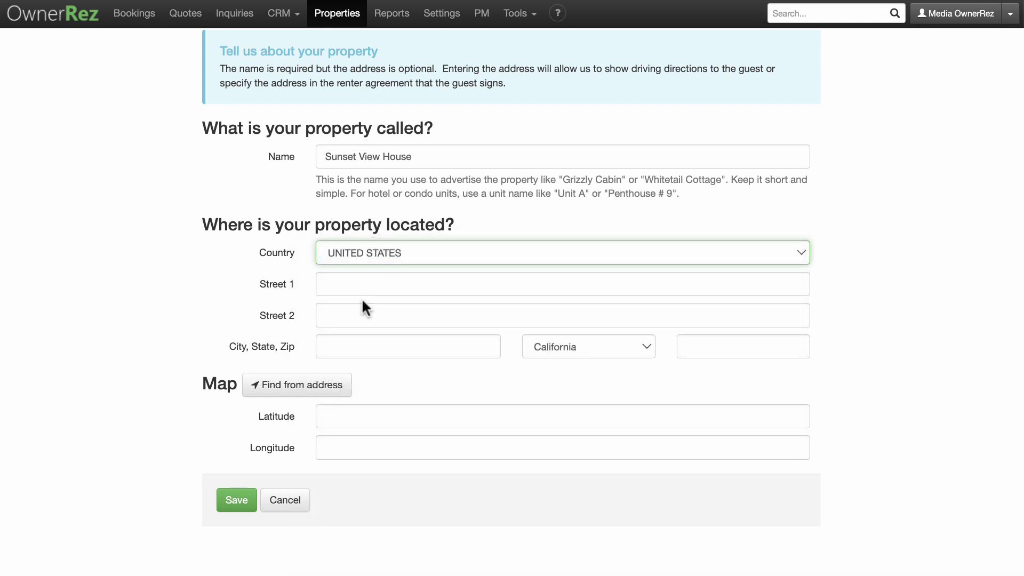
left_click(349, 283)
type("1111 Main")
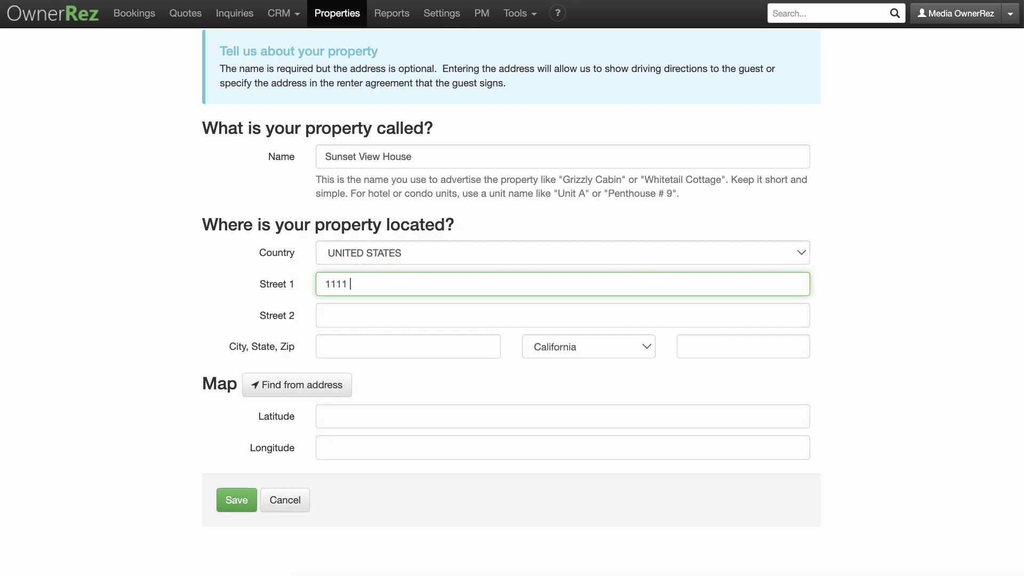
left_click(350, 347)
type("San Diego")
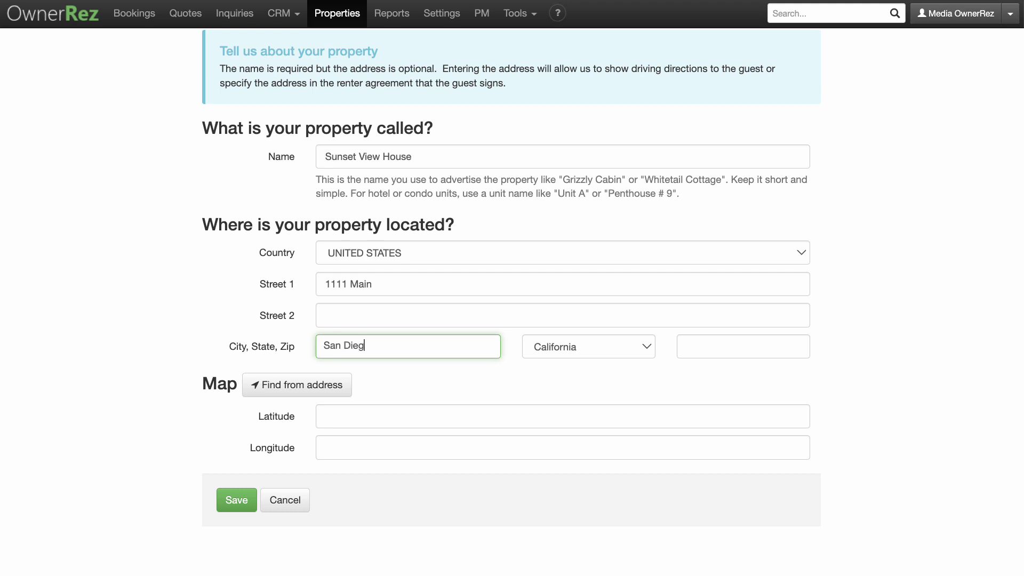
left_click(704, 344)
type("92130")
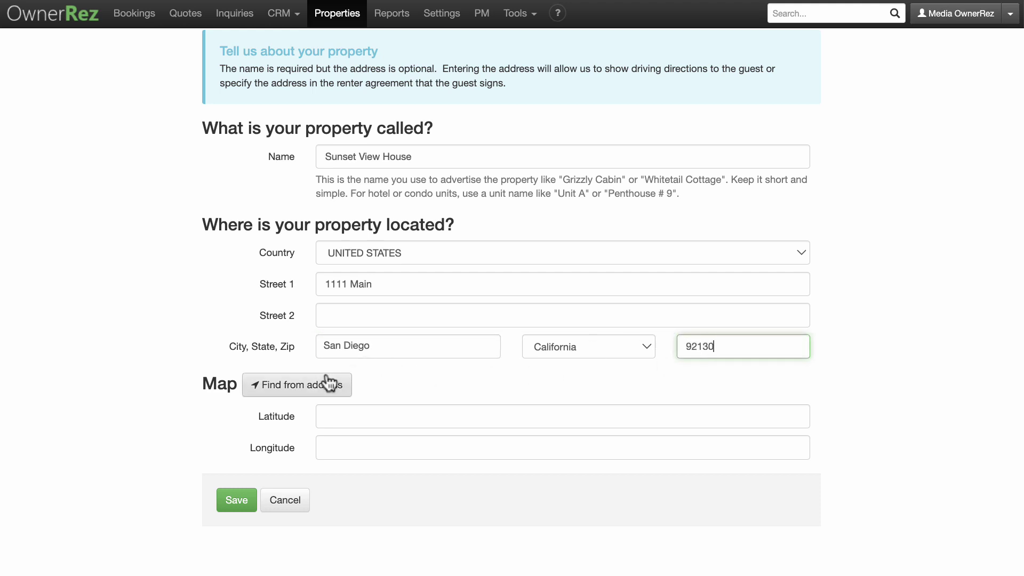
left_click(328, 383)
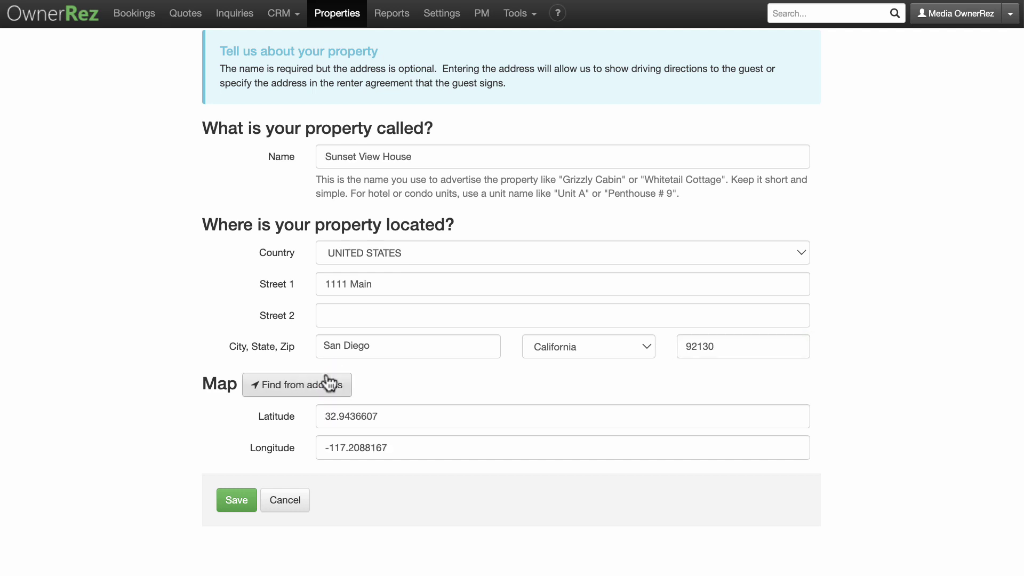
left_click(227, 507)
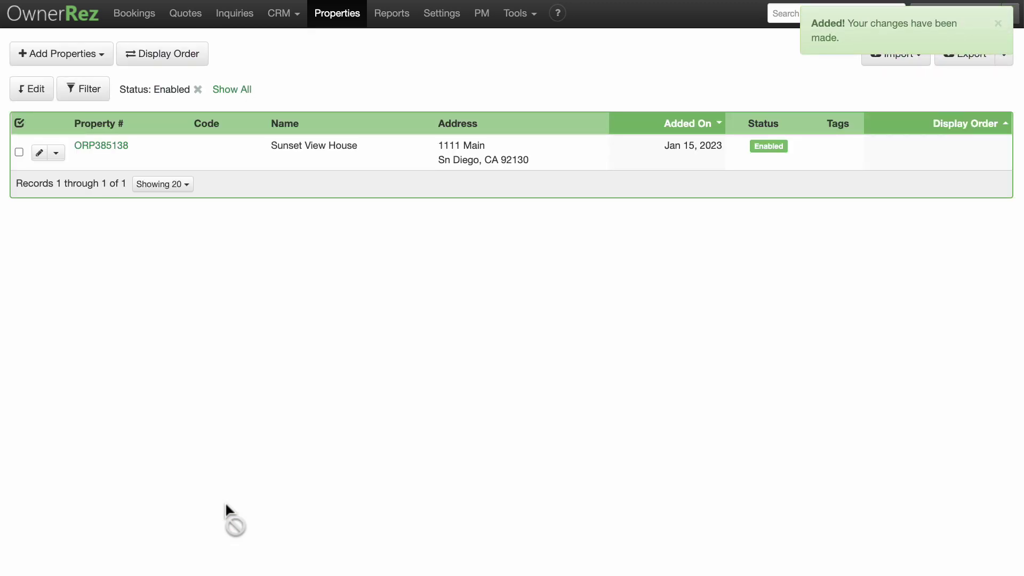
Open property ORP385138 and go to its Accommodations section
left_click(125, 155)
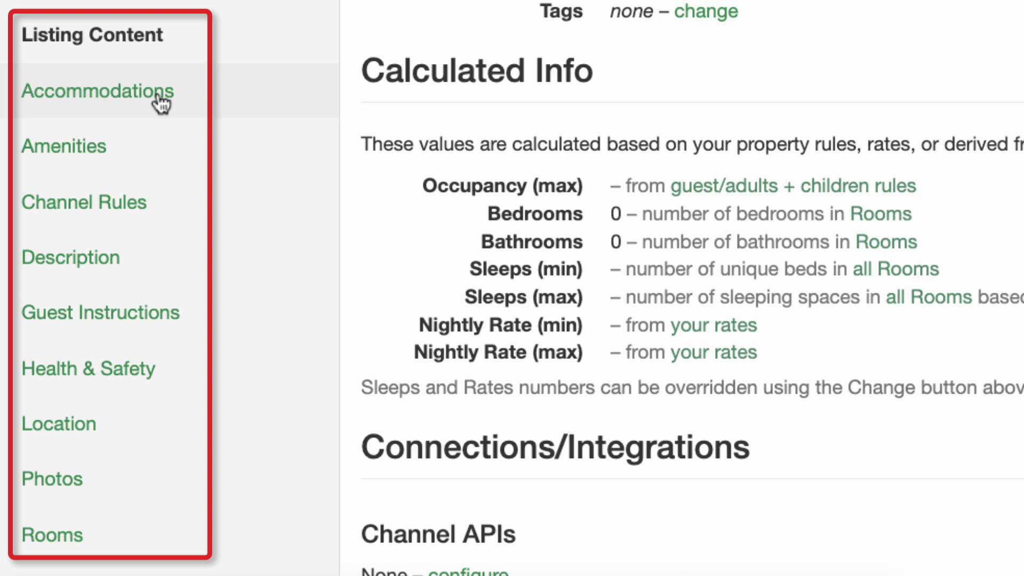
left_click(159, 98)
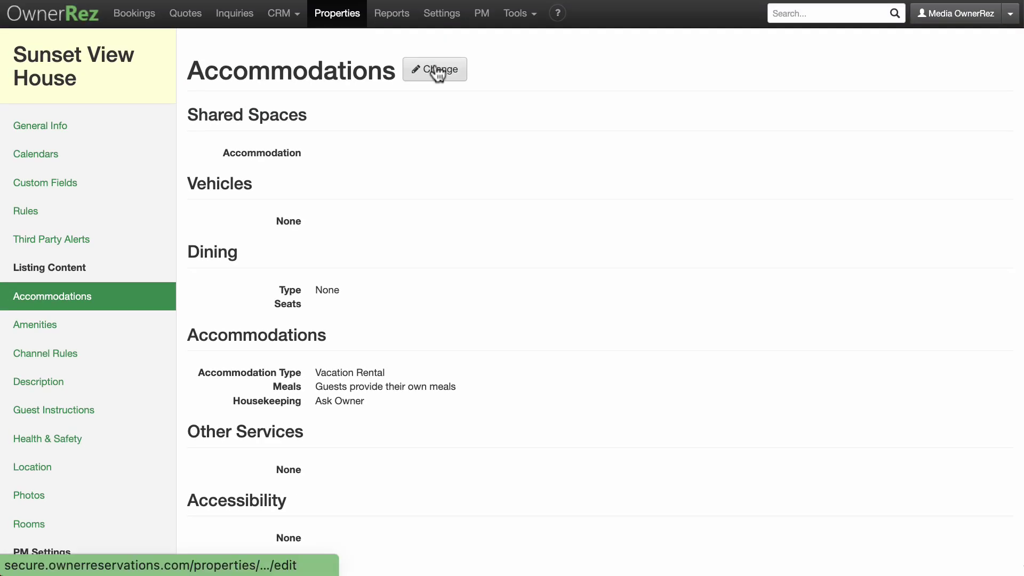
Set accommodation to Entire Home, tick Parking with note 'Notes for guests here' and Garage, and save
left_click(438, 71)
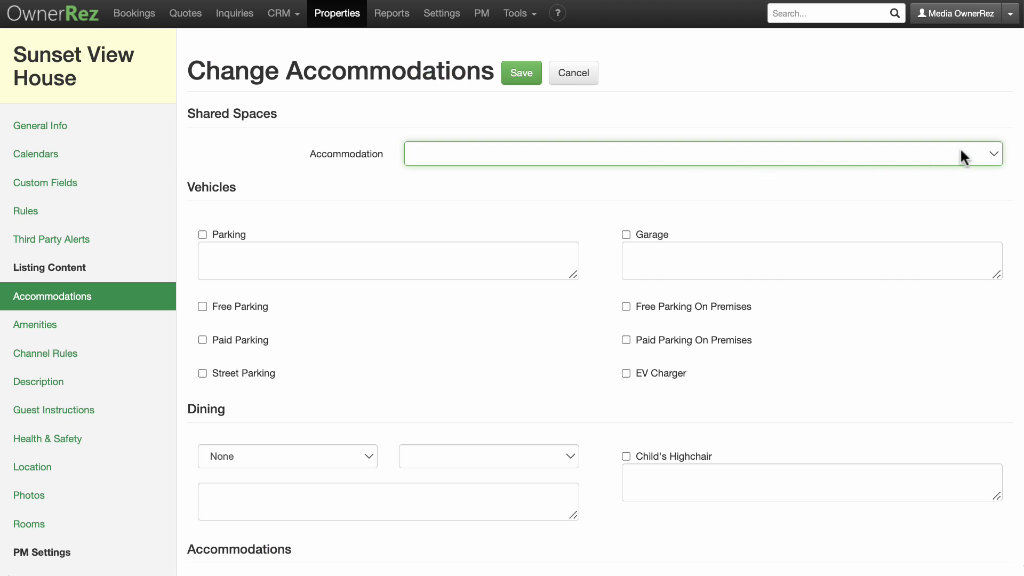
left_click(993, 155)
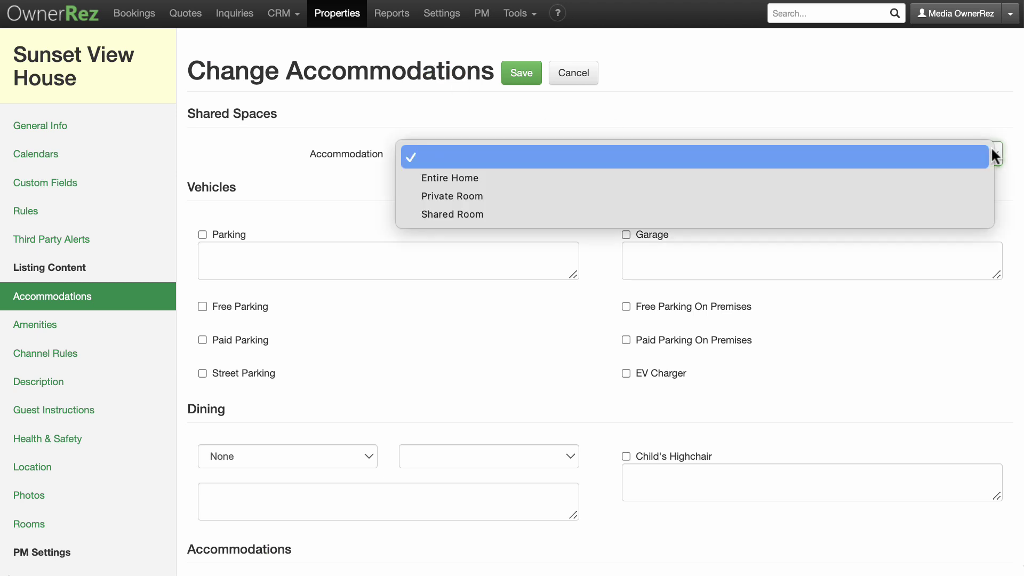
left_click(981, 173)
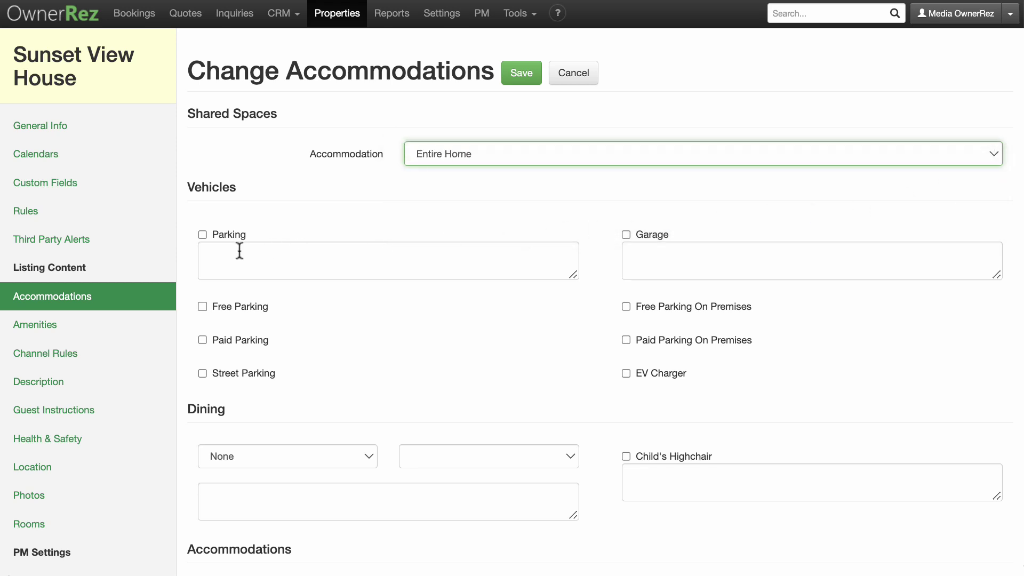
left_click(202, 235)
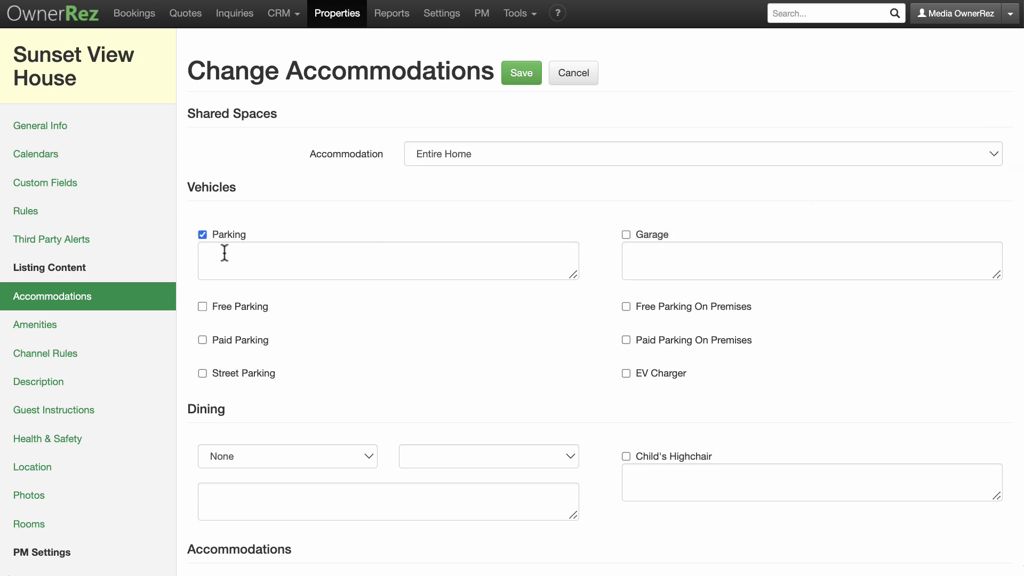
left_click(224, 252)
type("Notes for")
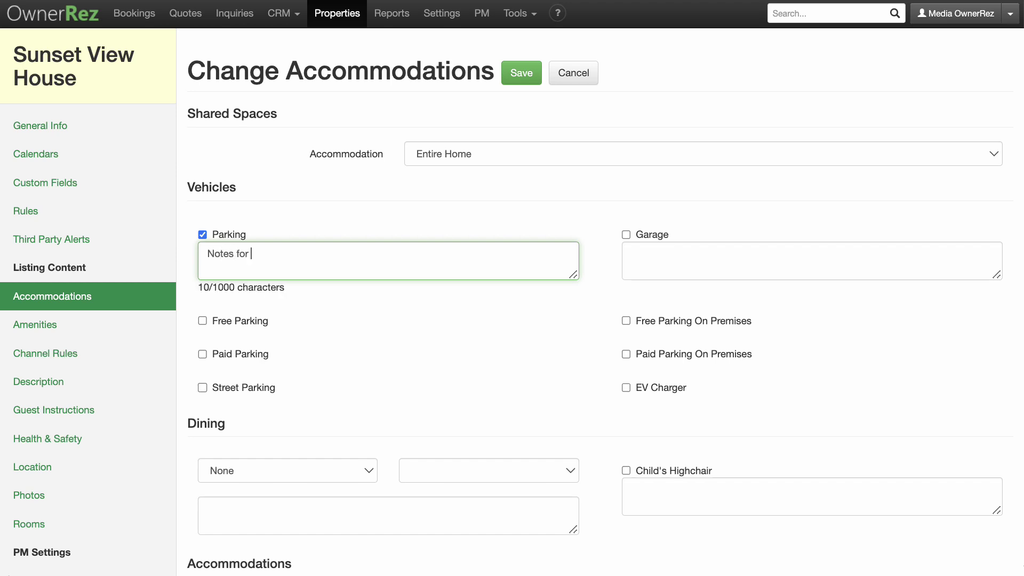
type("guests here")
left_click(626, 234)
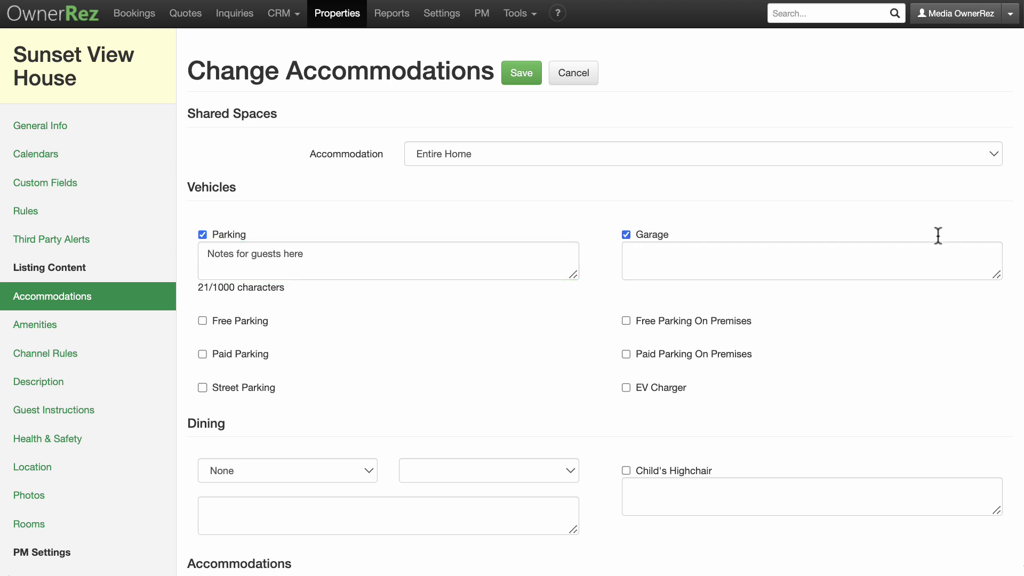
scroll(927, 350, "down", 7)
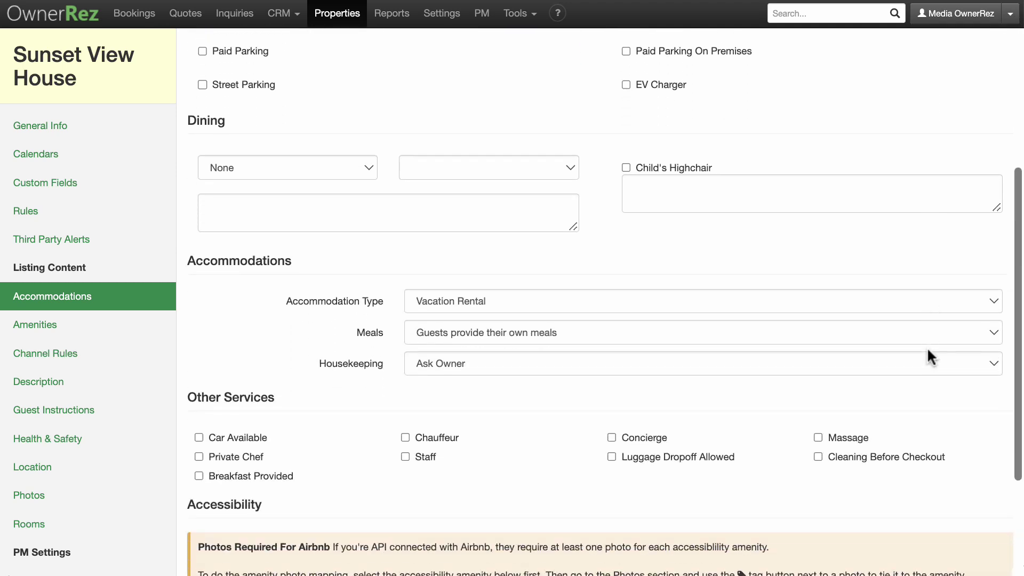
scroll(927, 347, "down", 2)
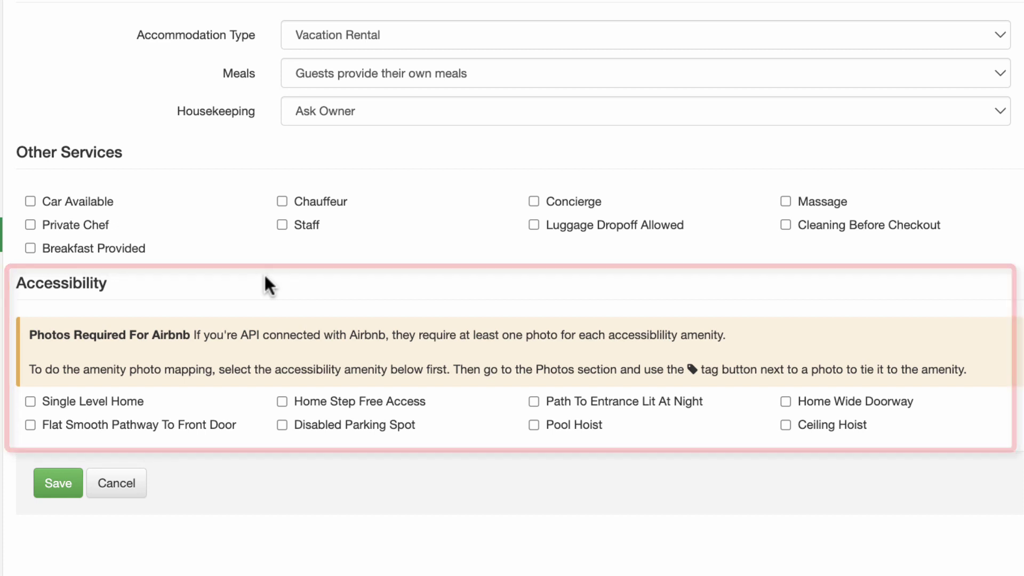
left_click(71, 488)
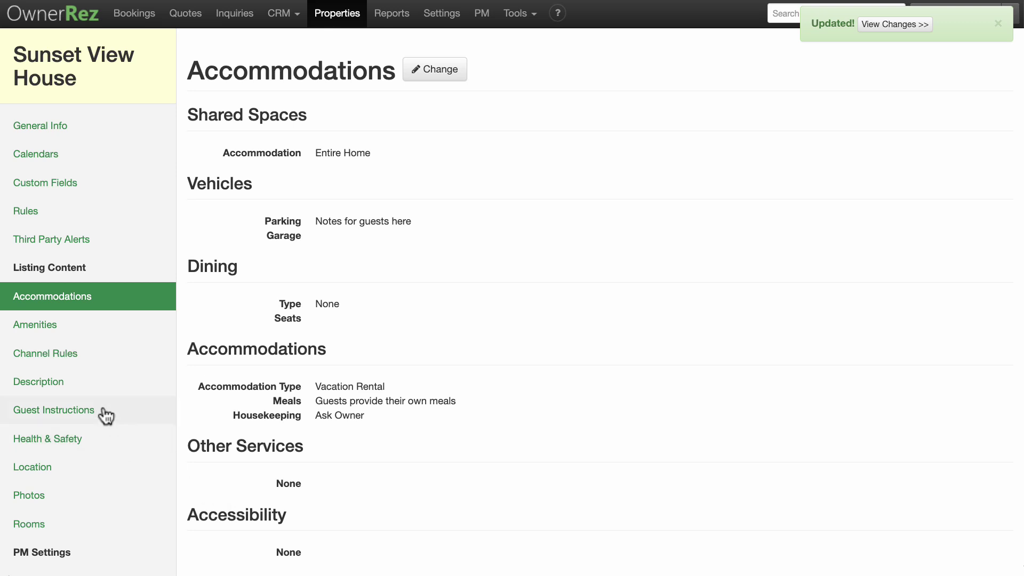
Open the Amenities section for Sunset View House in edit mode
left_click(42, 325)
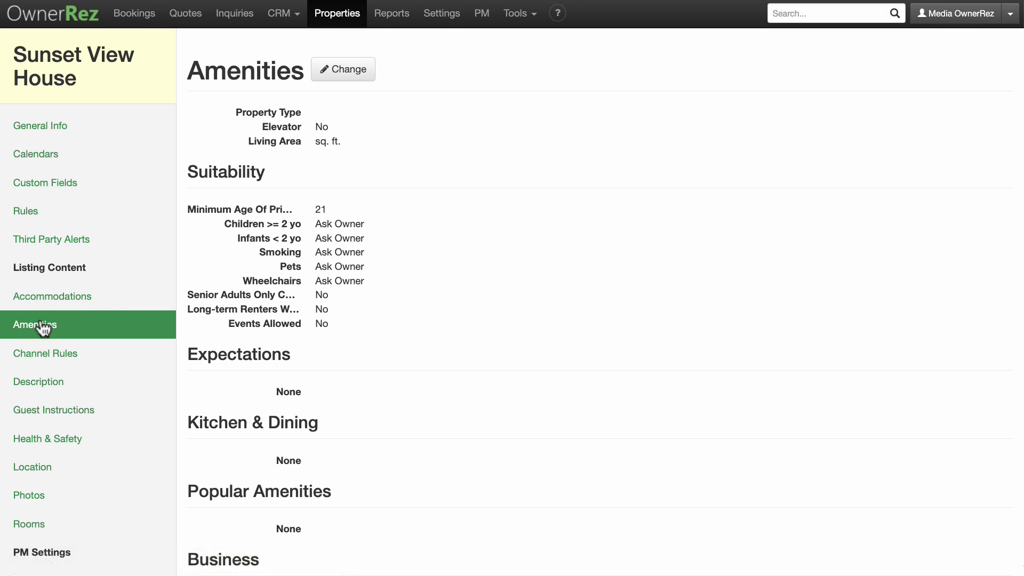
left_click(344, 70)
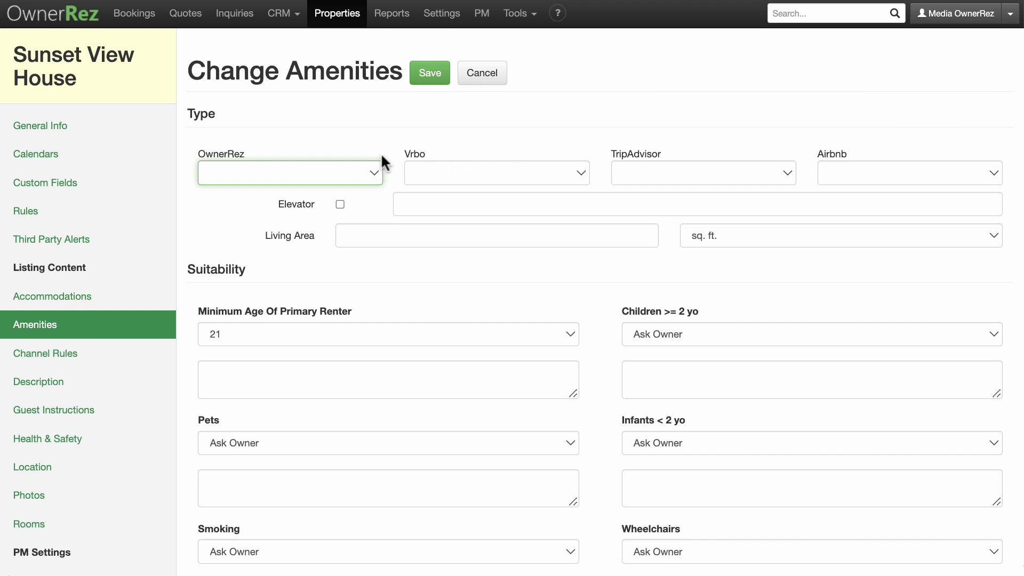
Set the OwnerRez property type to House, save the amenities, and go to Channel Rules
left_click(370, 164)
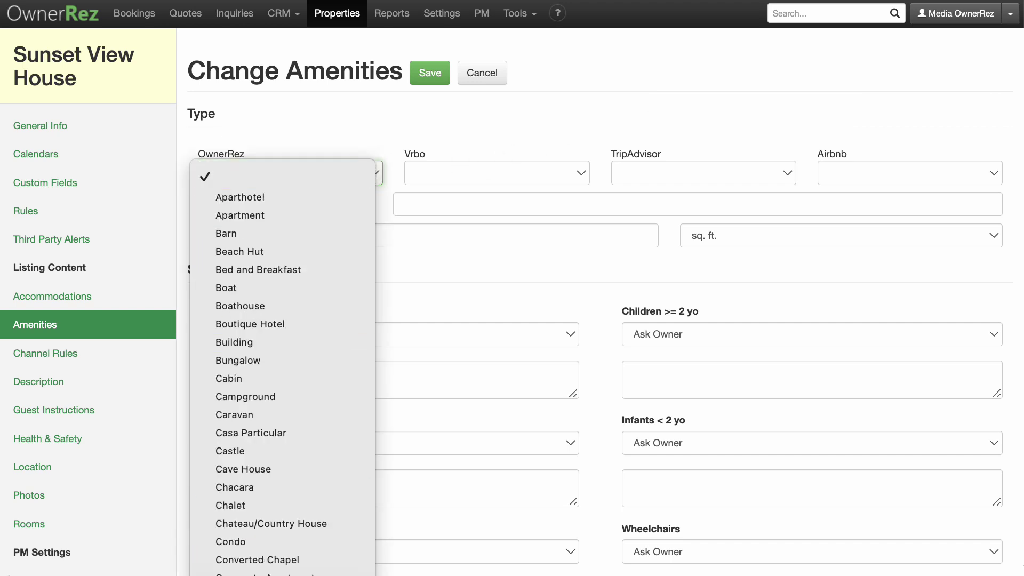
type("house")
key("Return")
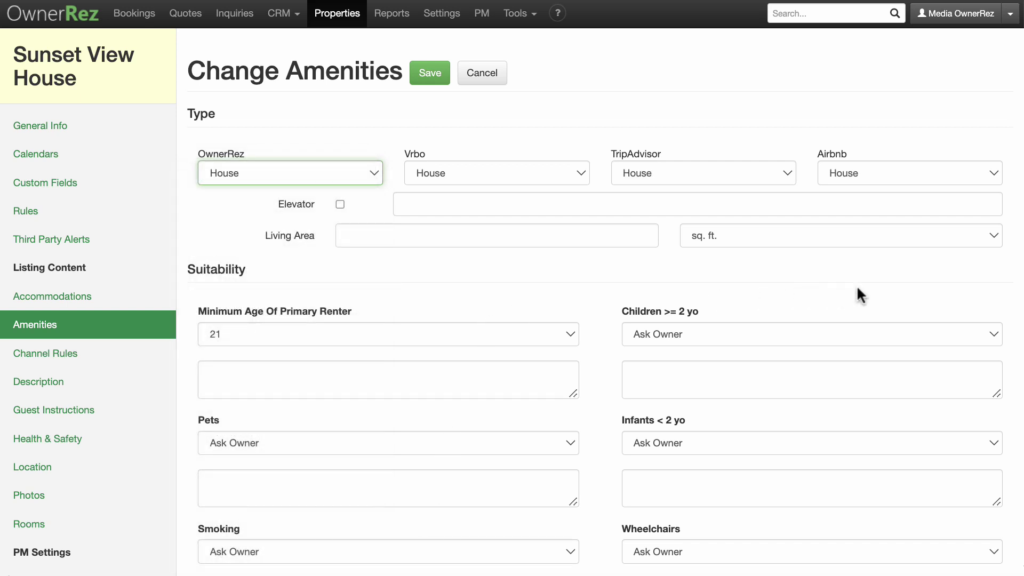
scroll(867, 284, "down", 10)
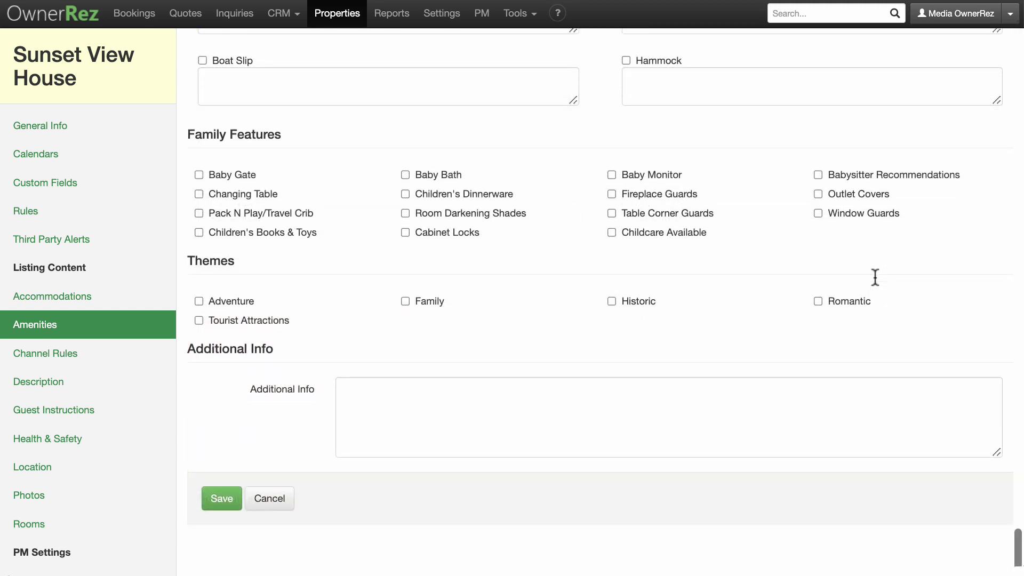
left_click(222, 502)
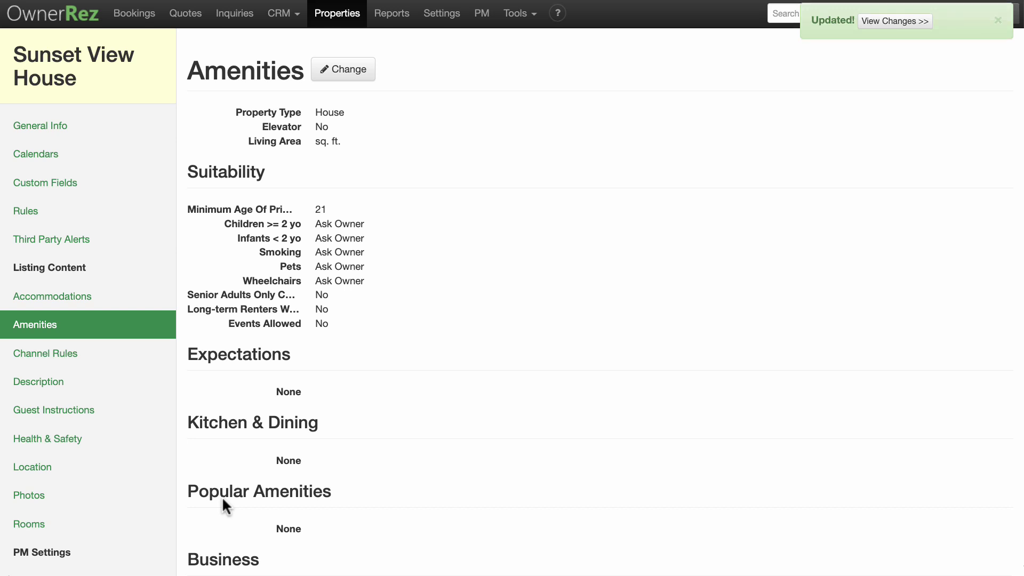
left_click(69, 357)
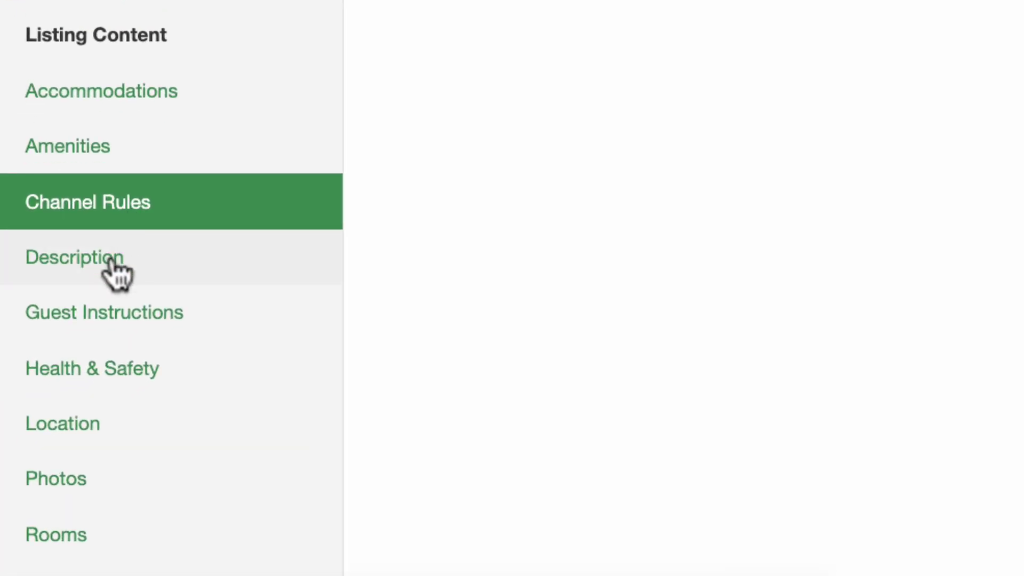
Open the Description form and enter the headline 'Forever Sunset Views Beach Front'
left_click(110, 261)
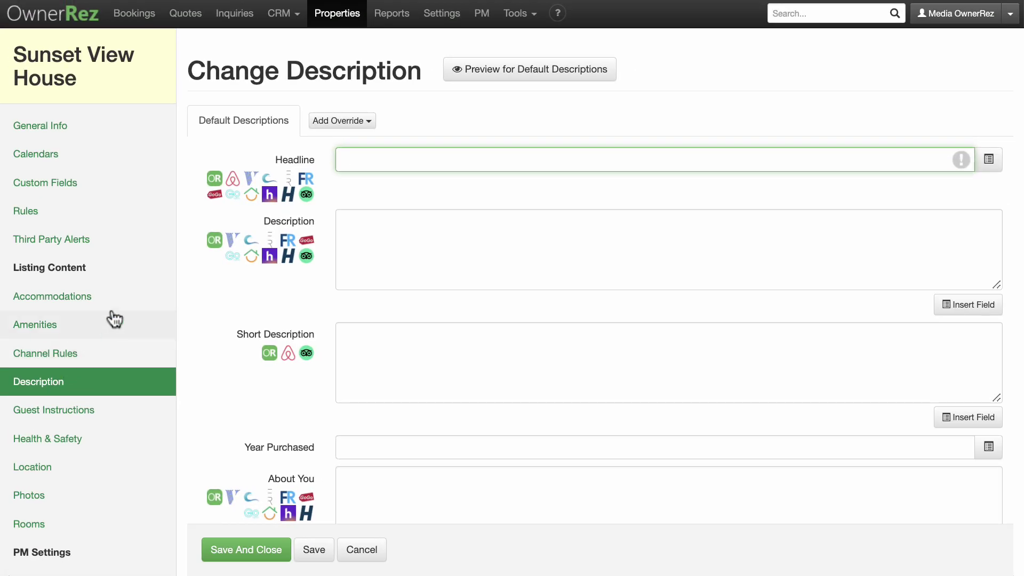
mouse_move(213, 178)
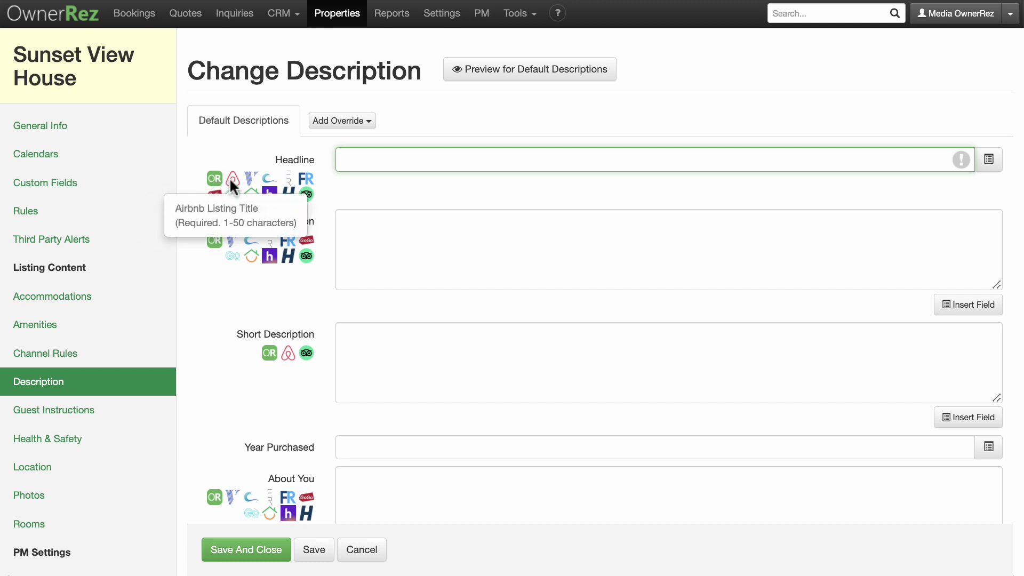
mouse_move(248, 178)
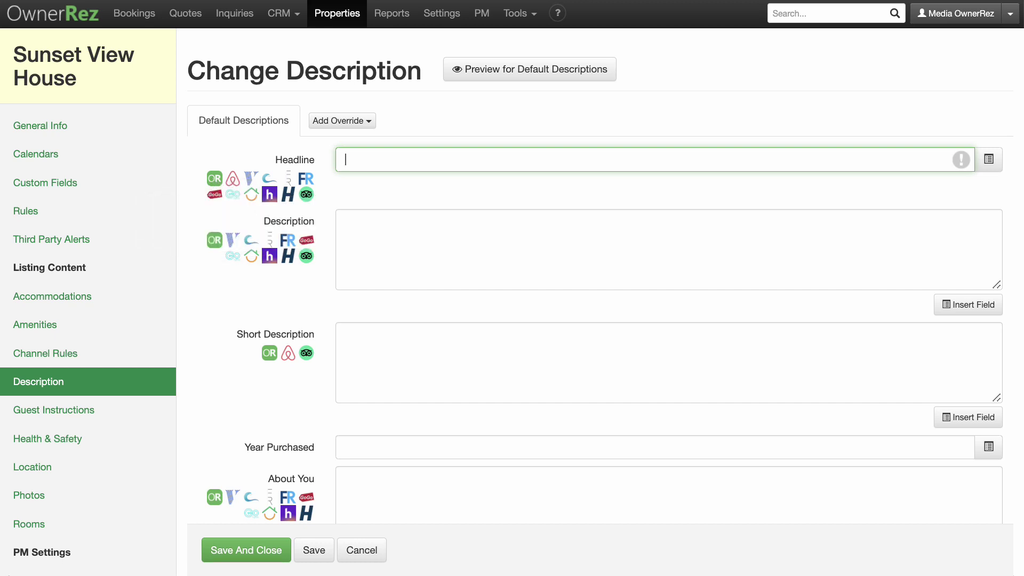
type("Forever Sunset Views Bea")
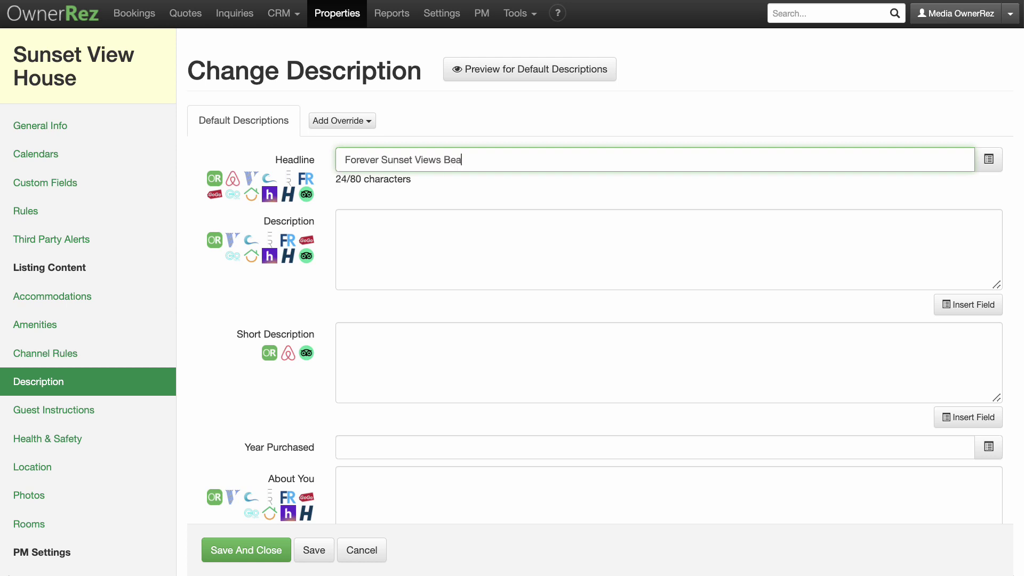
type("ch Front Home")
Open Guest Instructions and scroll through the check-in, directions, Wifi and house manual fields
left_click(53, 410)
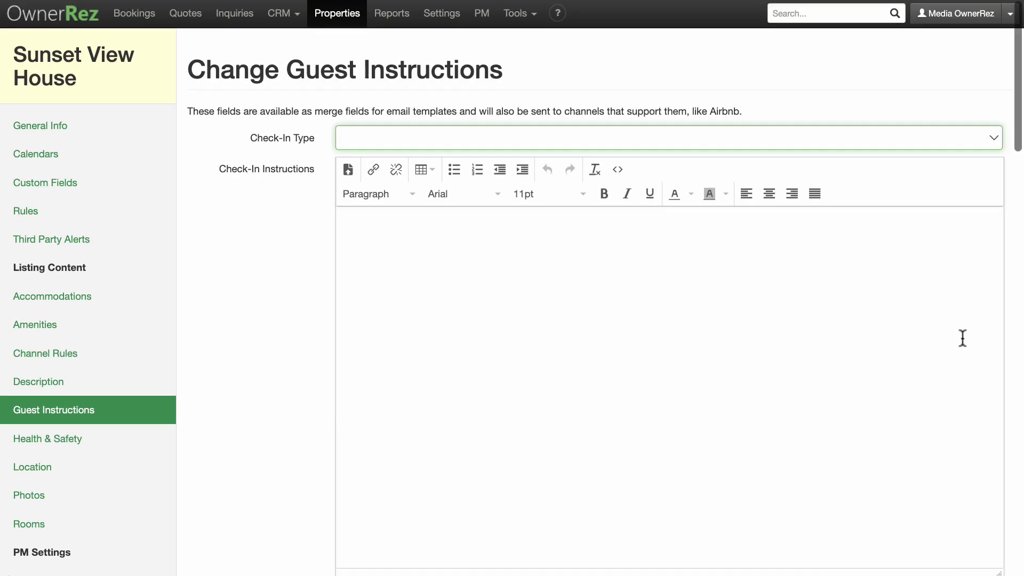
scroll(963, 338, "down", 5)
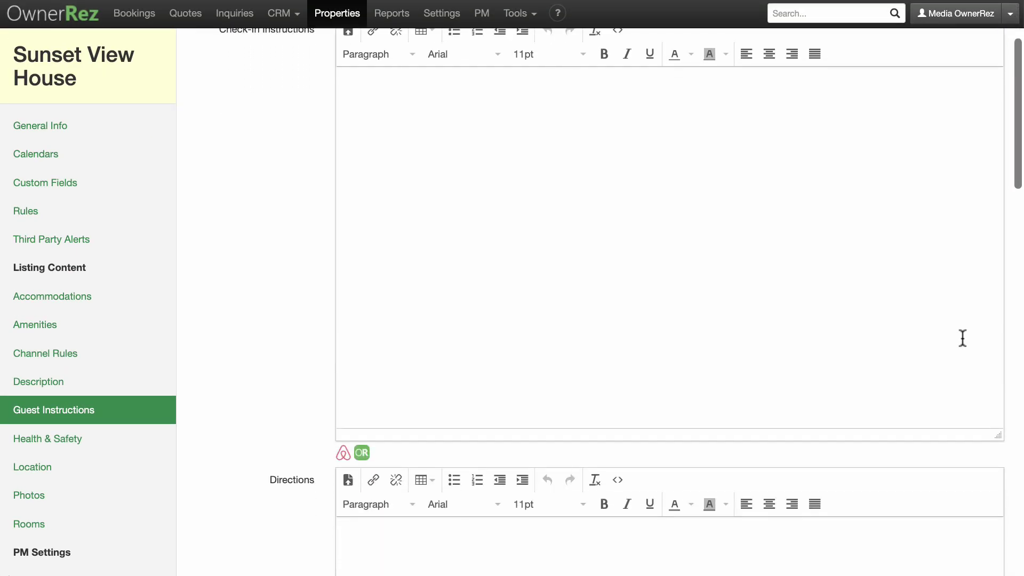
scroll(963, 338, "down", 5)
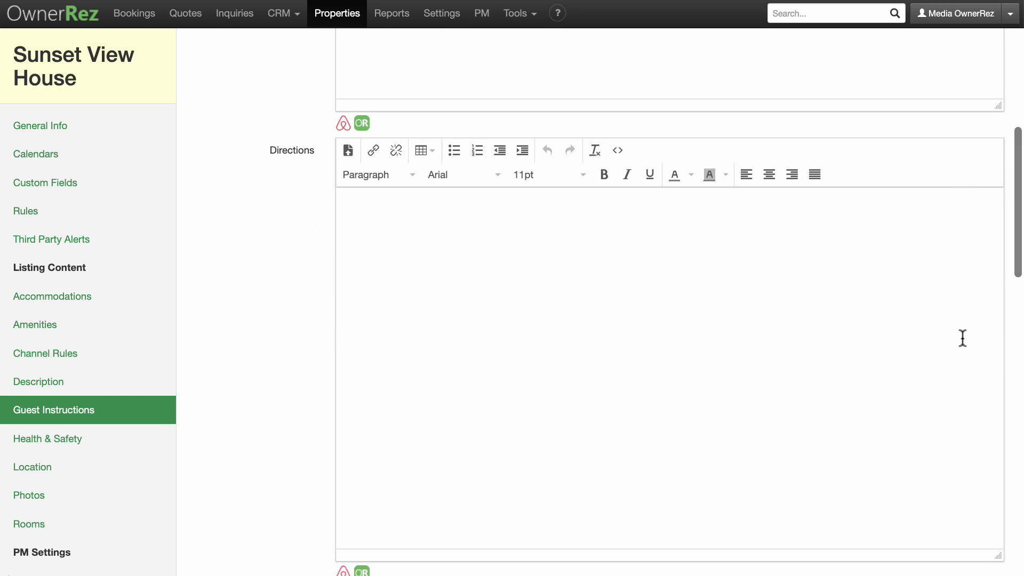
scroll(963, 338, "down", 3)
scroll(963, 338, "down", 7)
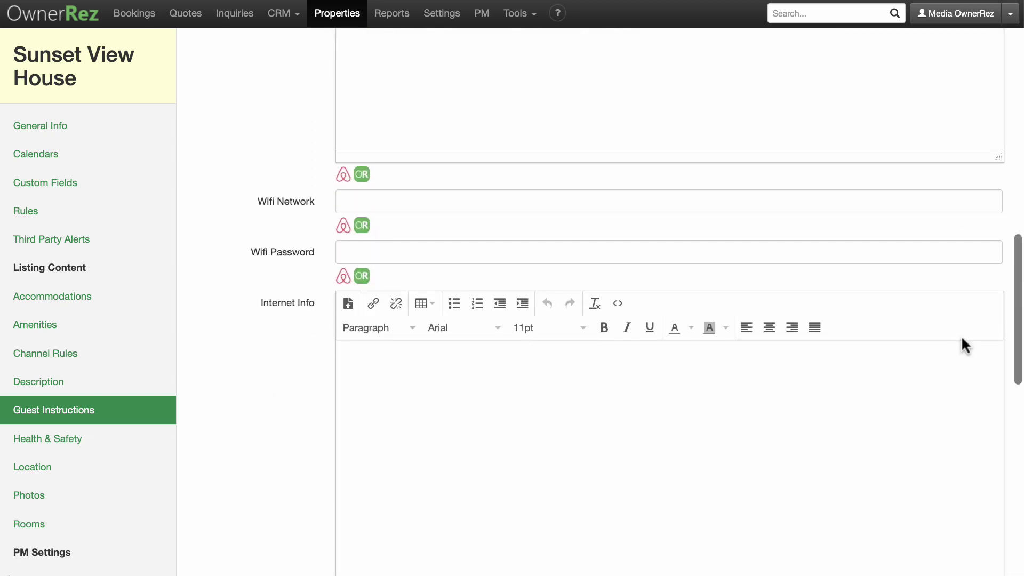
scroll(965, 346, "down", 8)
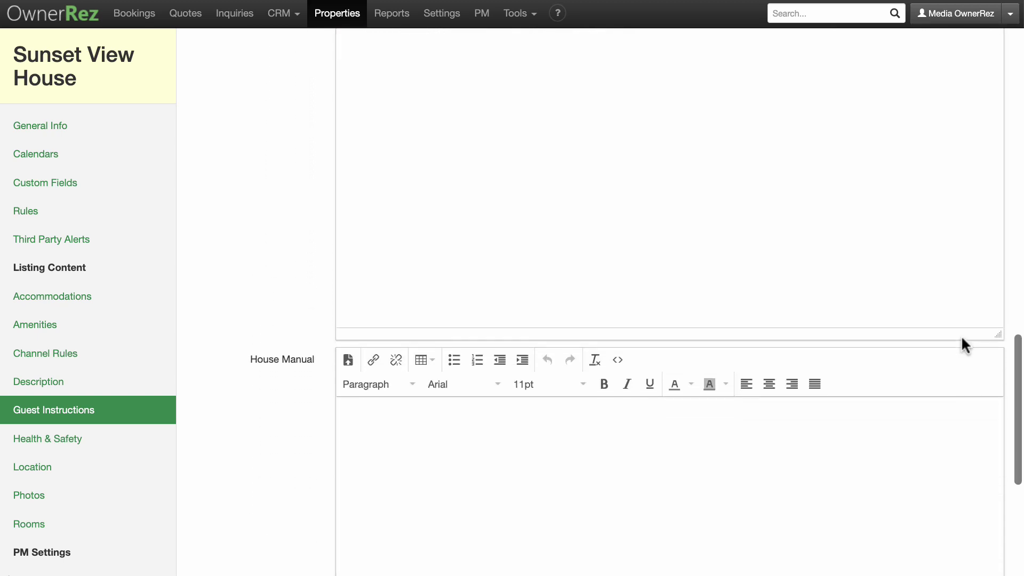
scroll(965, 346, "down", 8)
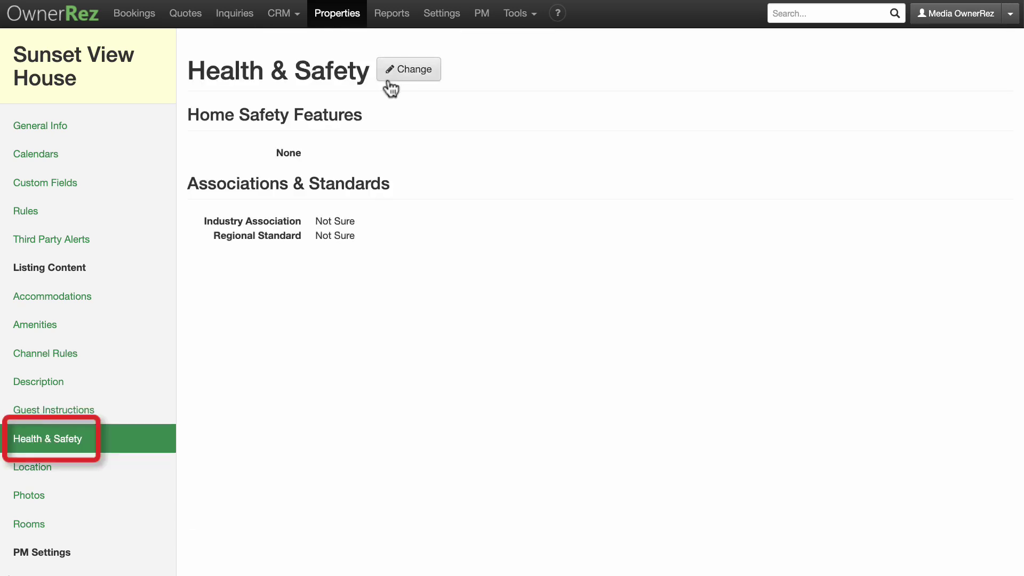
Edit the health and safety details, leaving the industry association as Not Sure
left_click(393, 73)
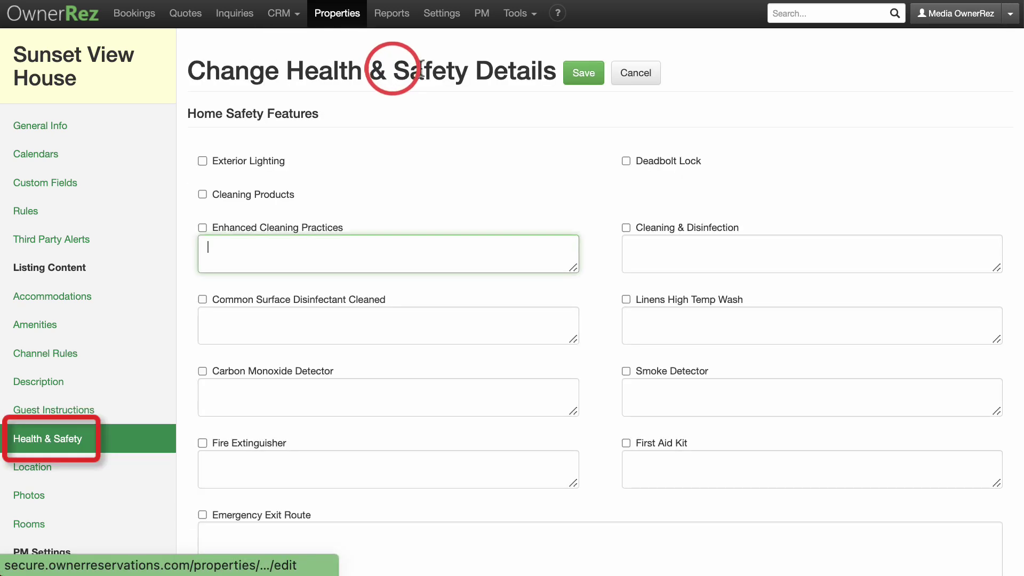
scroll(970, 180, "down", 3)
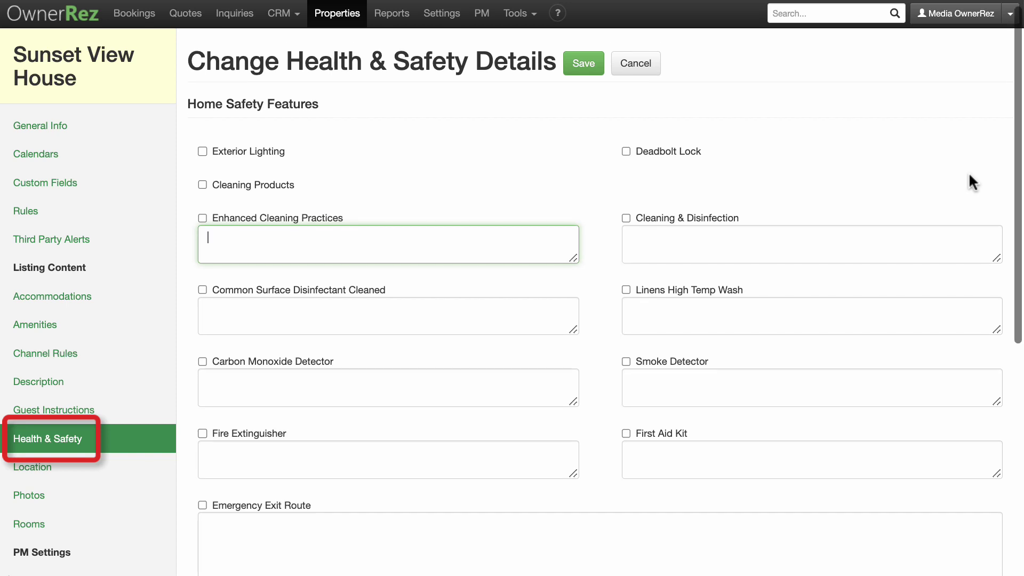
scroll(970, 180, "down", 5)
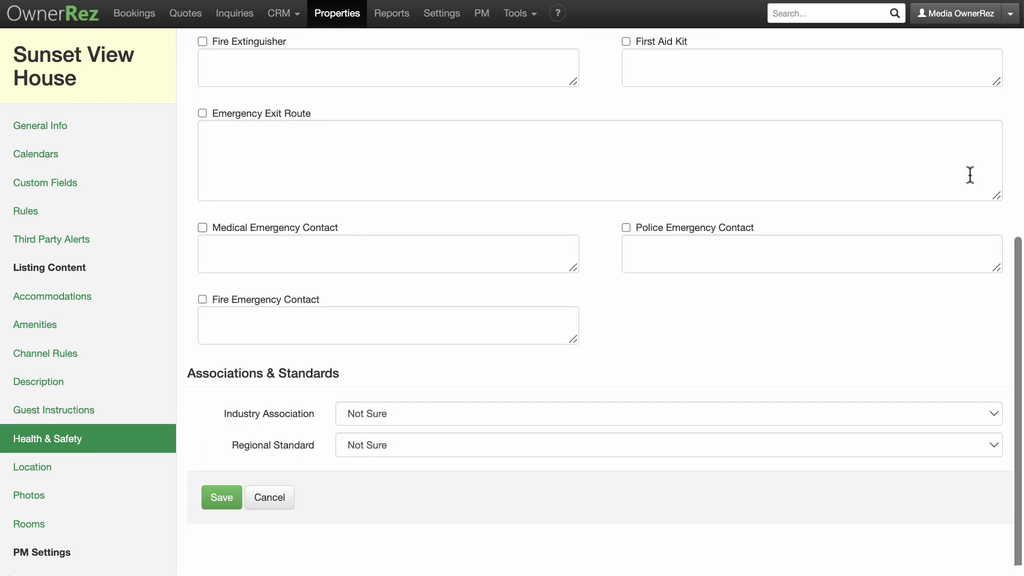
left_click(992, 416)
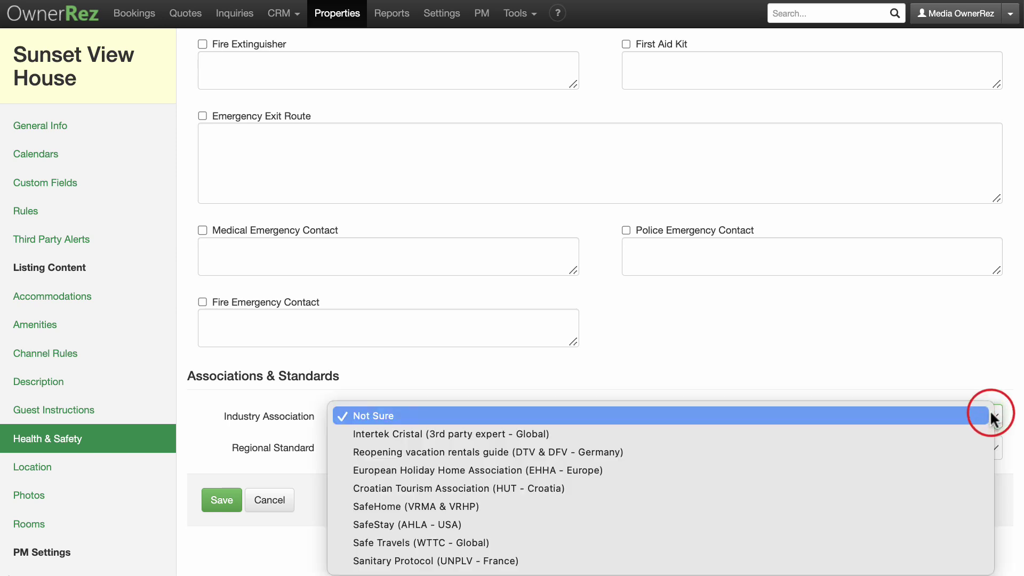
left_click(991, 418)
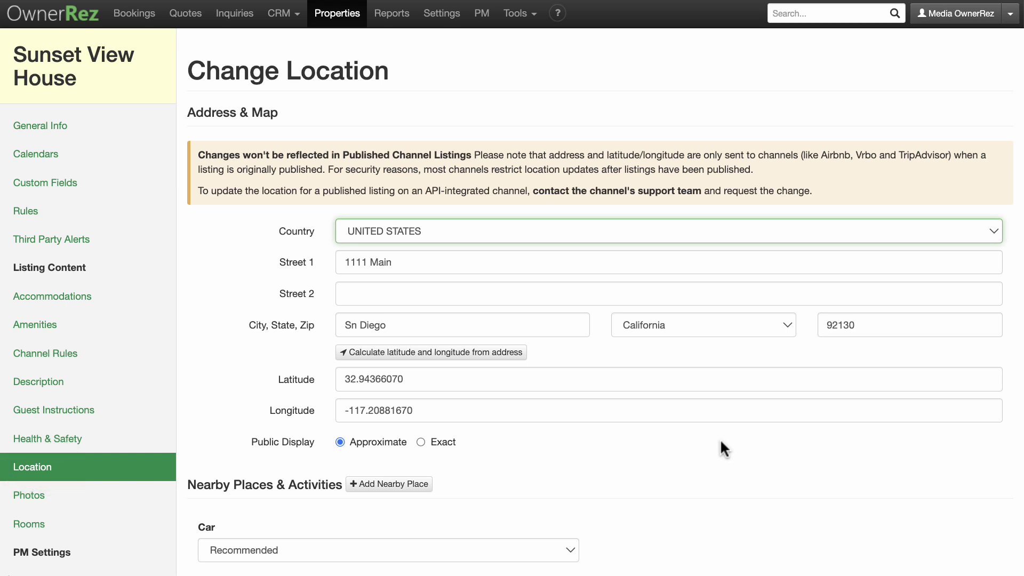
Scroll through the Location page's address, views and local activities sections to the bottom
scroll(721, 443, "down", 10)
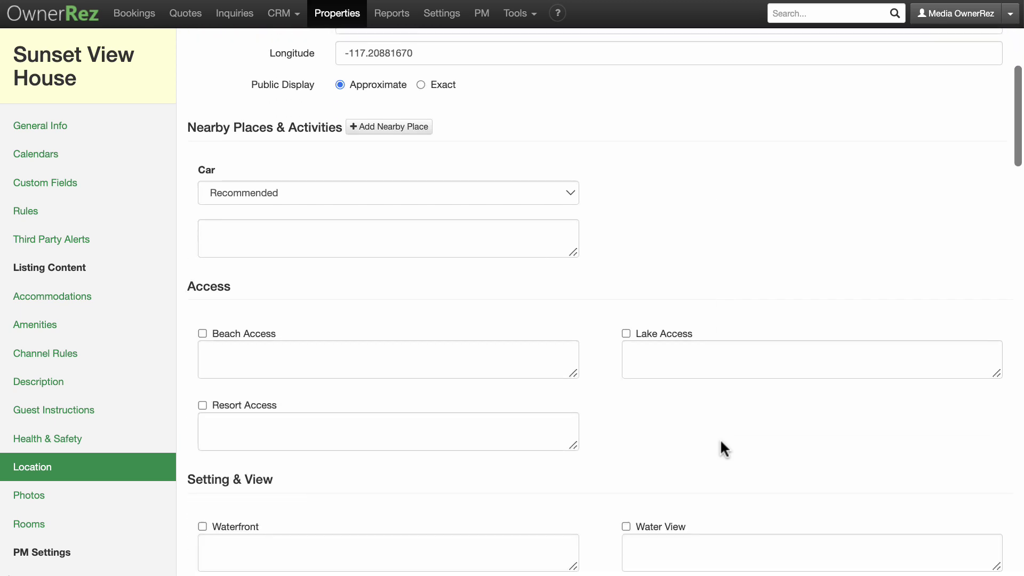
scroll(720, 442, "down", 11)
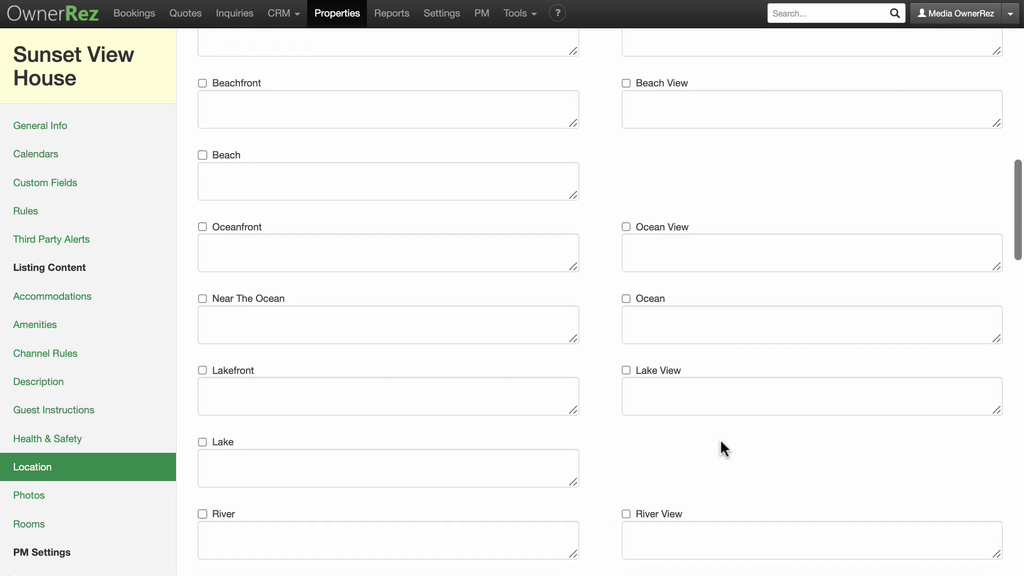
scroll(721, 442, "down", 12)
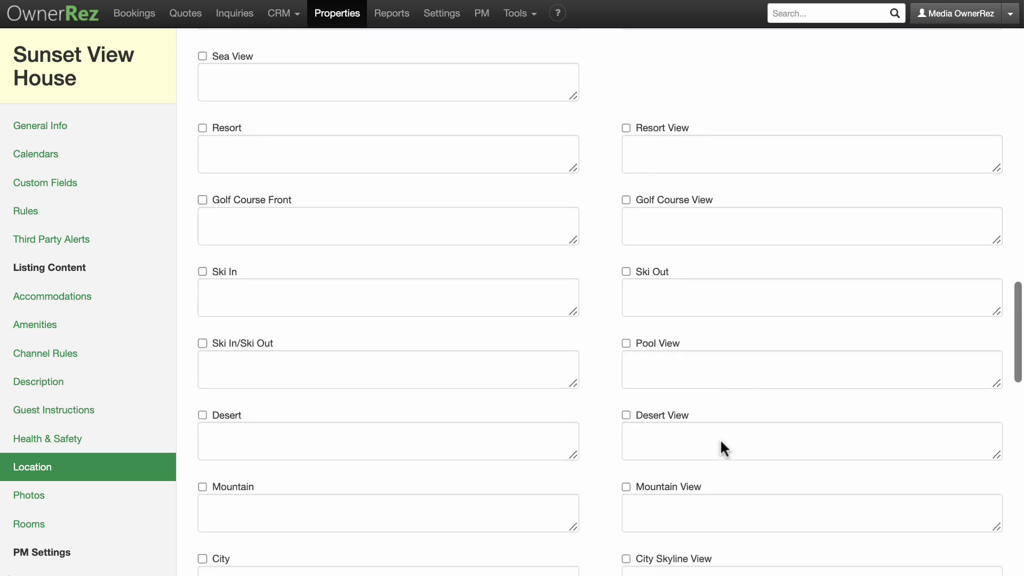
scroll(720, 439, "down", 14)
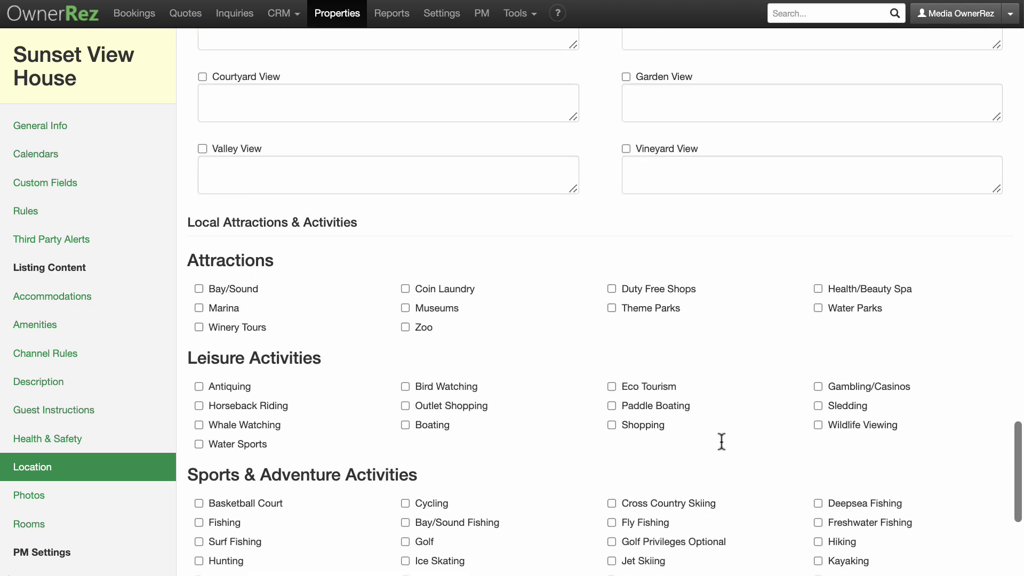
scroll(723, 438, "down", 2)
Upload all four house pictures to the Sunset View House photos
left_click(61, 499)
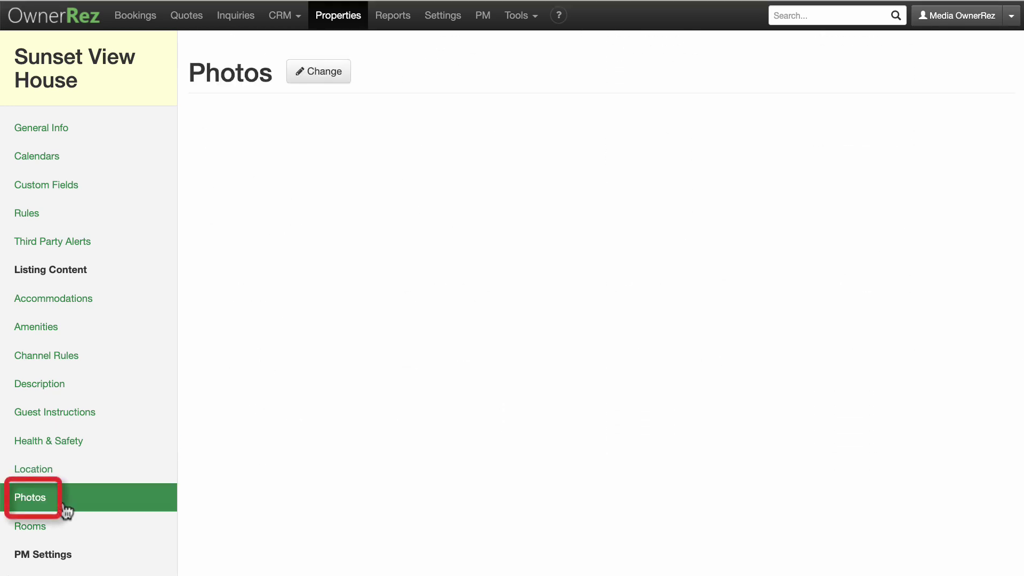
left_click(324, 73)
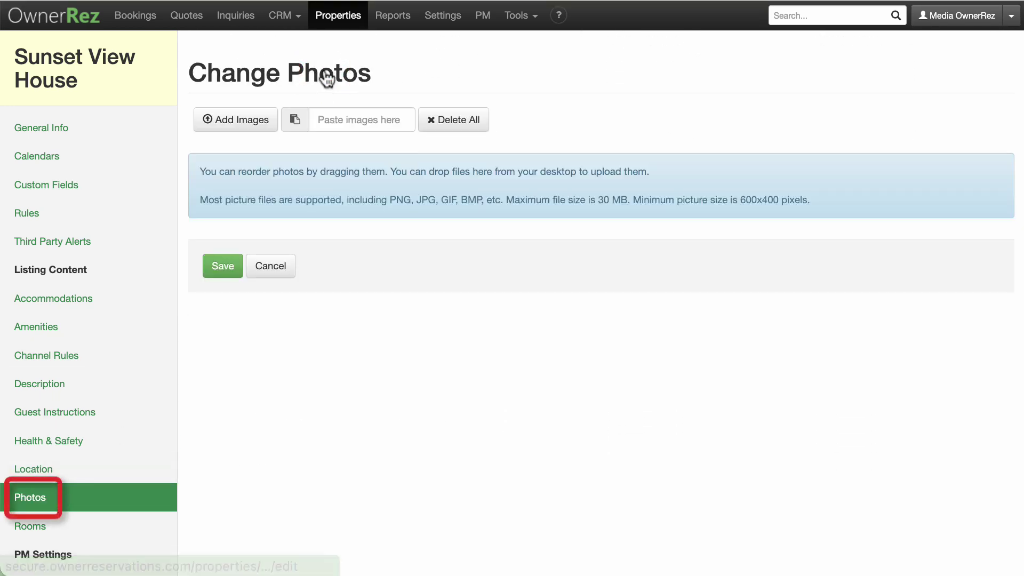
left_click(270, 128)
key("super+a")
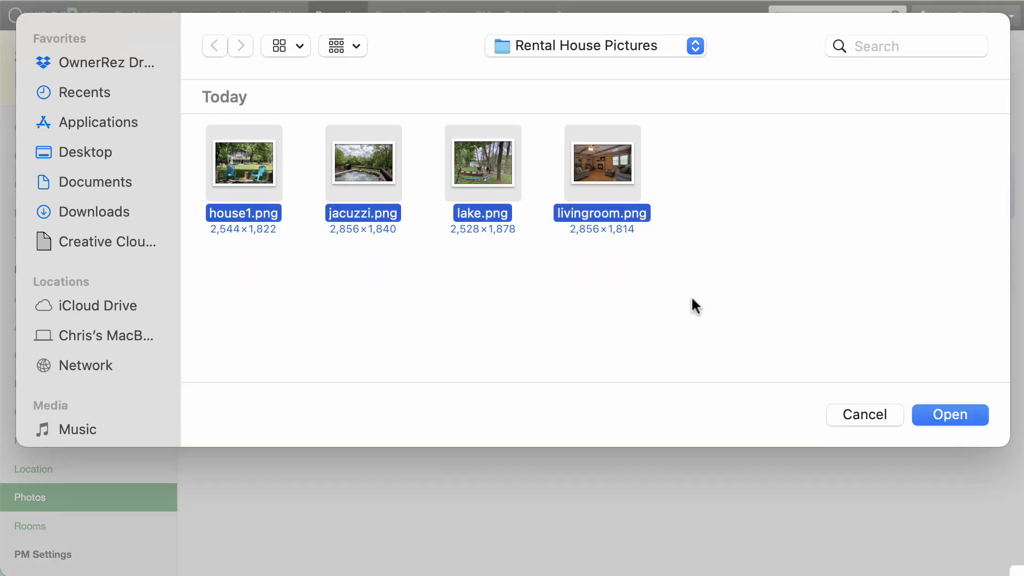
left_click(930, 419)
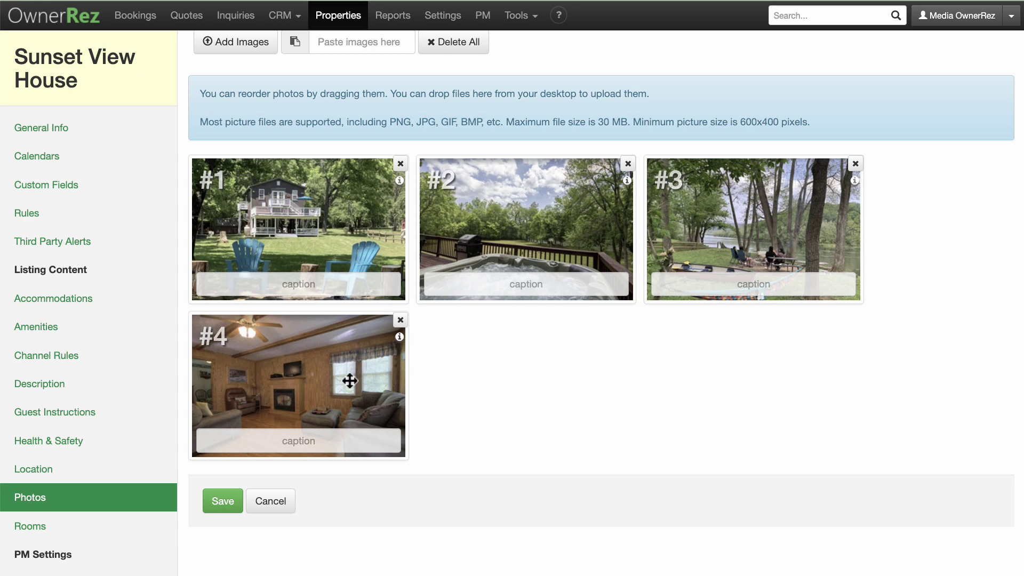
Reorder the photos so the lake photo is second, then save them
left_click_drag(352, 379, 501, 229)
left_click_drag(329, 407, 477, 255)
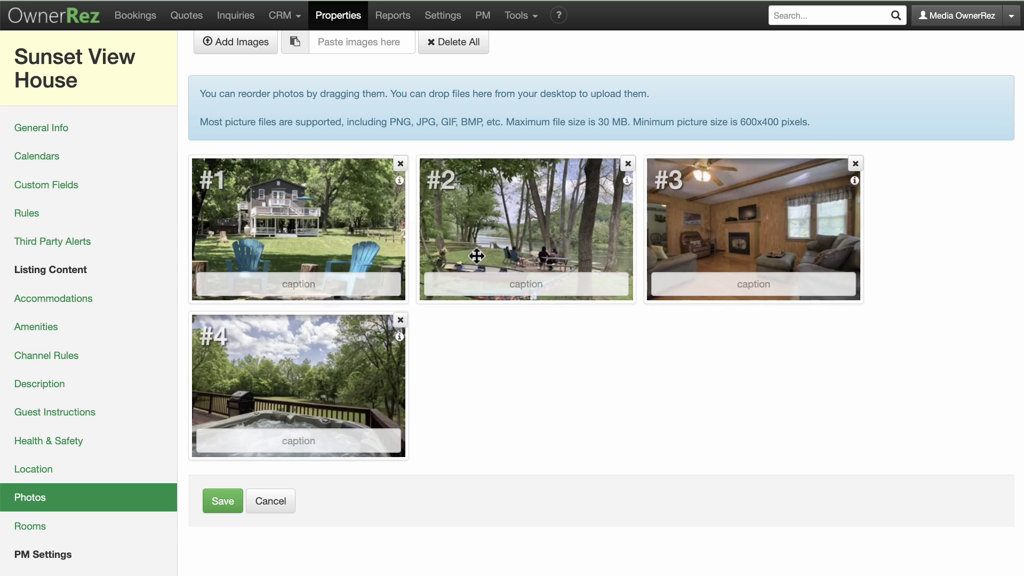
left_click(227, 501)
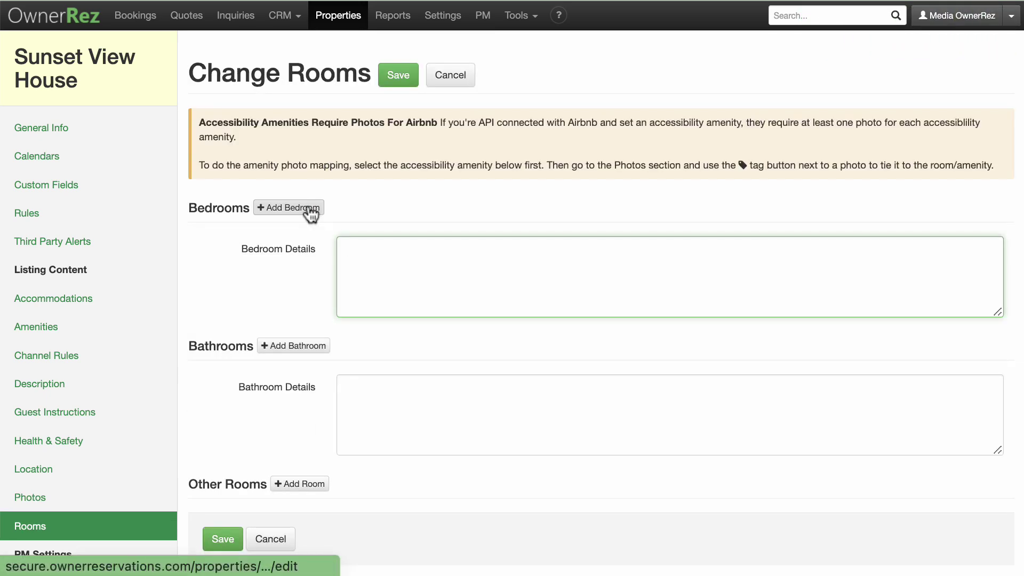
Add a bedroom named 'Main Bedroom' with 1 king bed
left_click(299, 208)
type("Main Bedroom")
left_click(368, 370)
type("1")
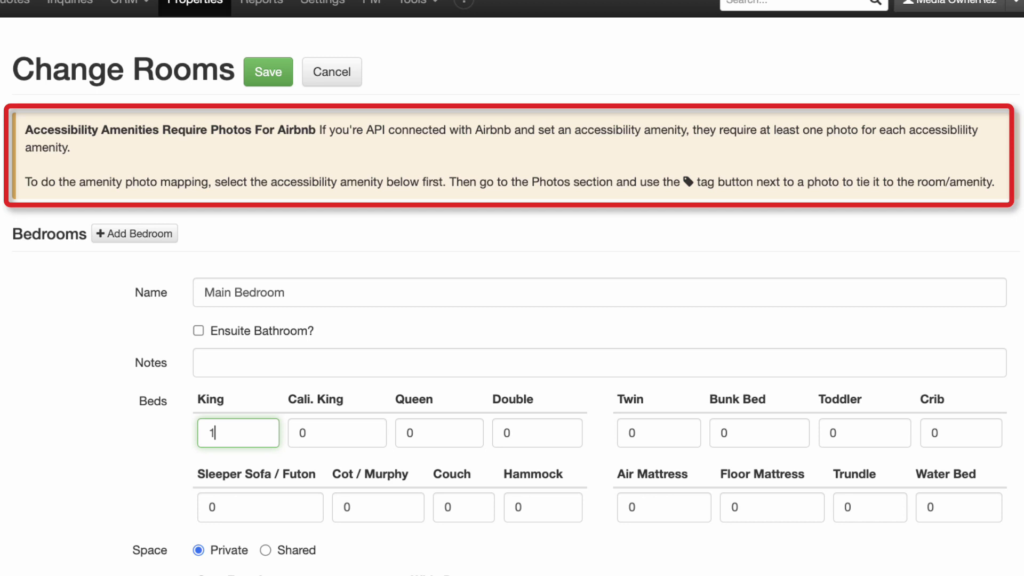
Open Sunset View House from the Properties list
left_click(200, 10)
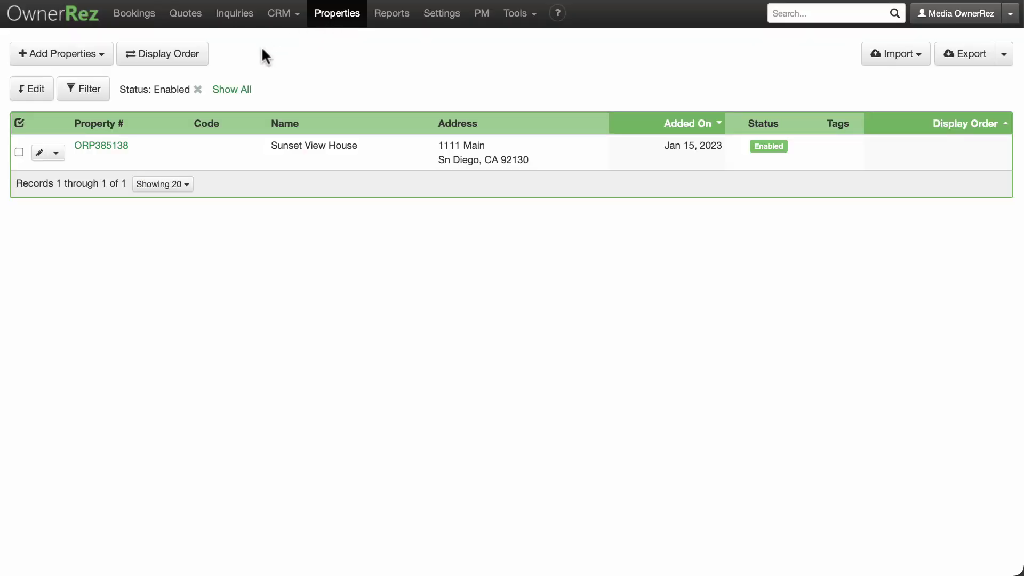
left_click(109, 151)
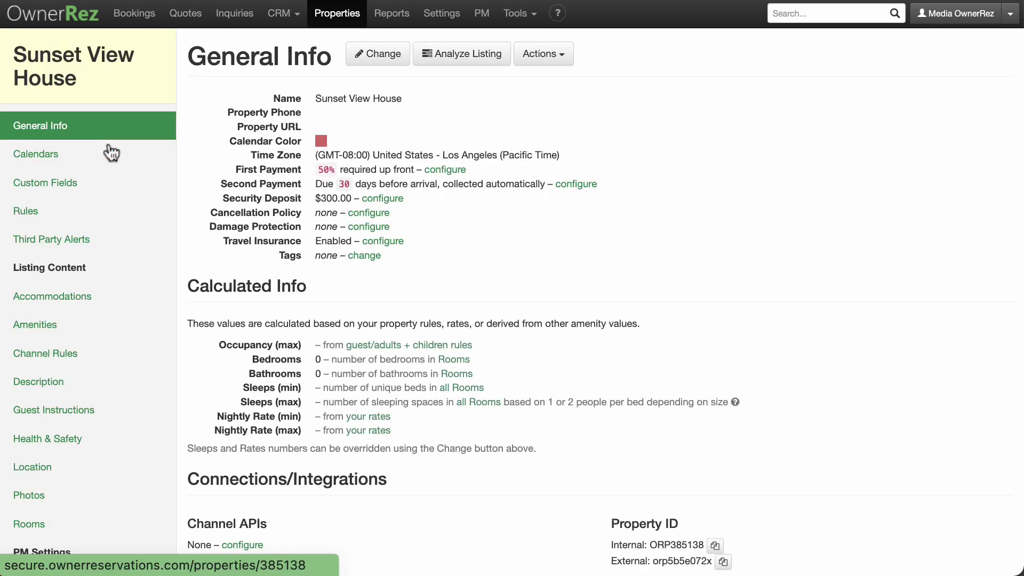